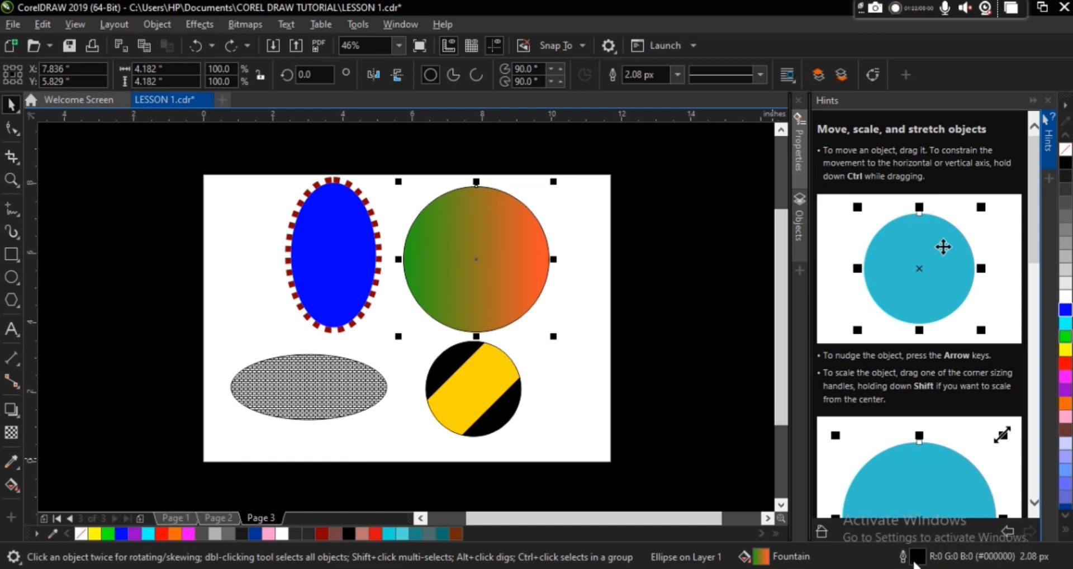
Open the Outline Pen settings for the gradient-filled circle and move the dialog clear of the shapes
double_click(916, 564)
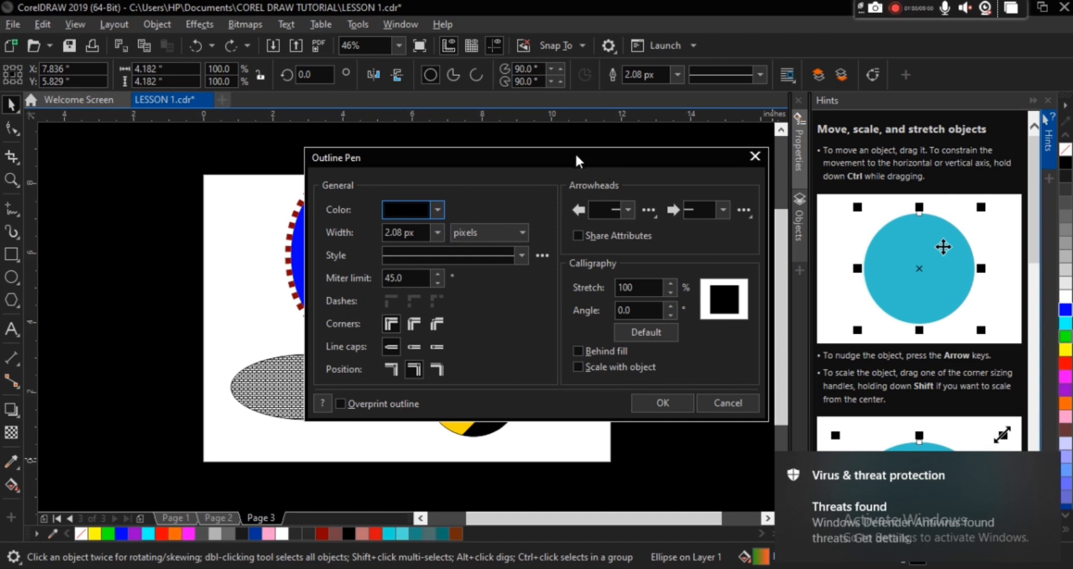
left_click_drag(576, 161, 904, 160)
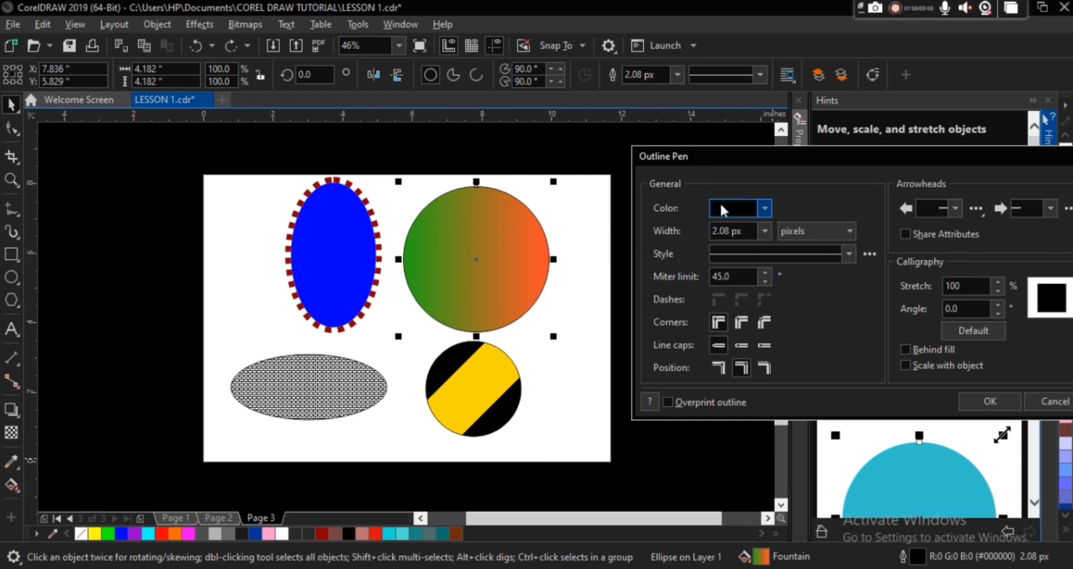
Try teal and green outline colors on the gradient circle and set the color back to black (#000000)
left_click(762, 208)
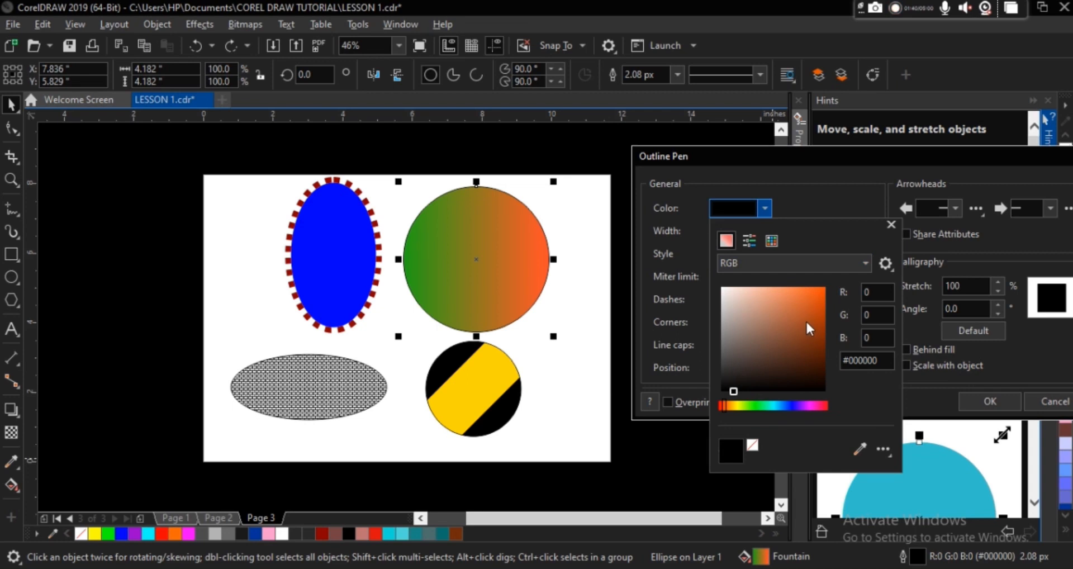
left_click(824, 308)
left_click(770, 404)
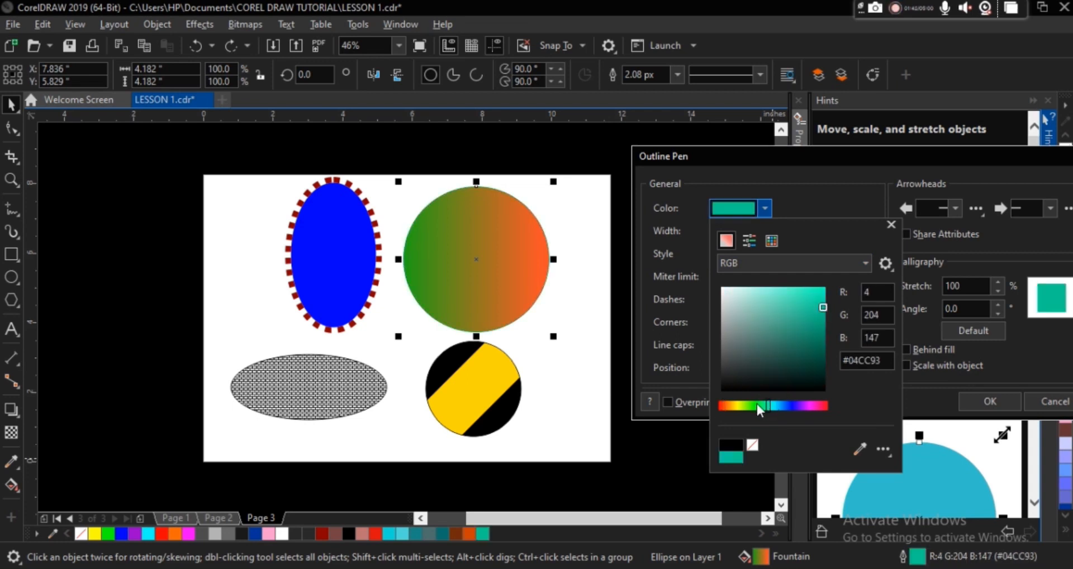
left_click_drag(757, 403, 743, 405)
key("Return")
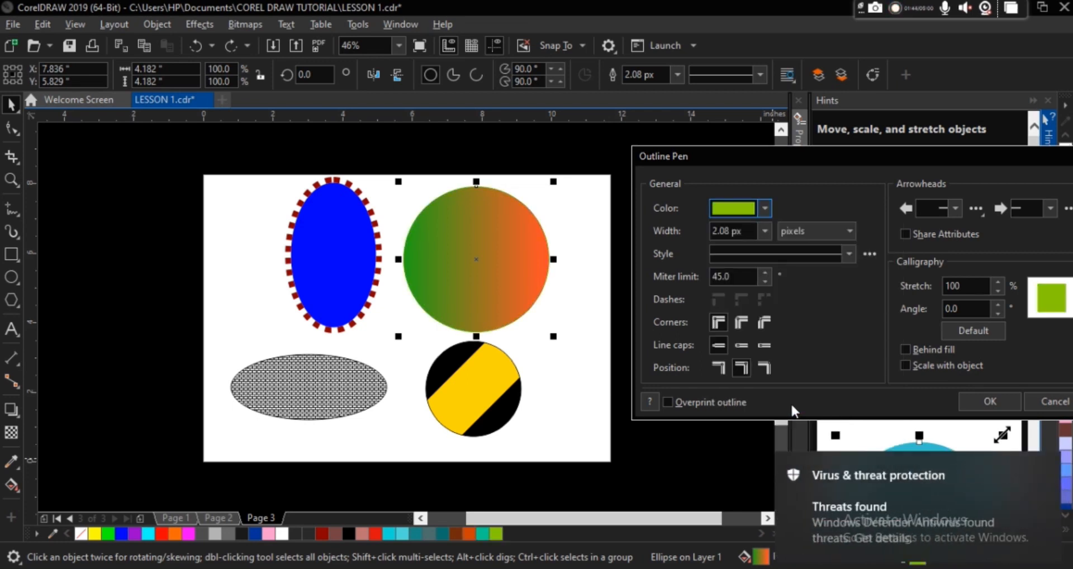
left_click(767, 206)
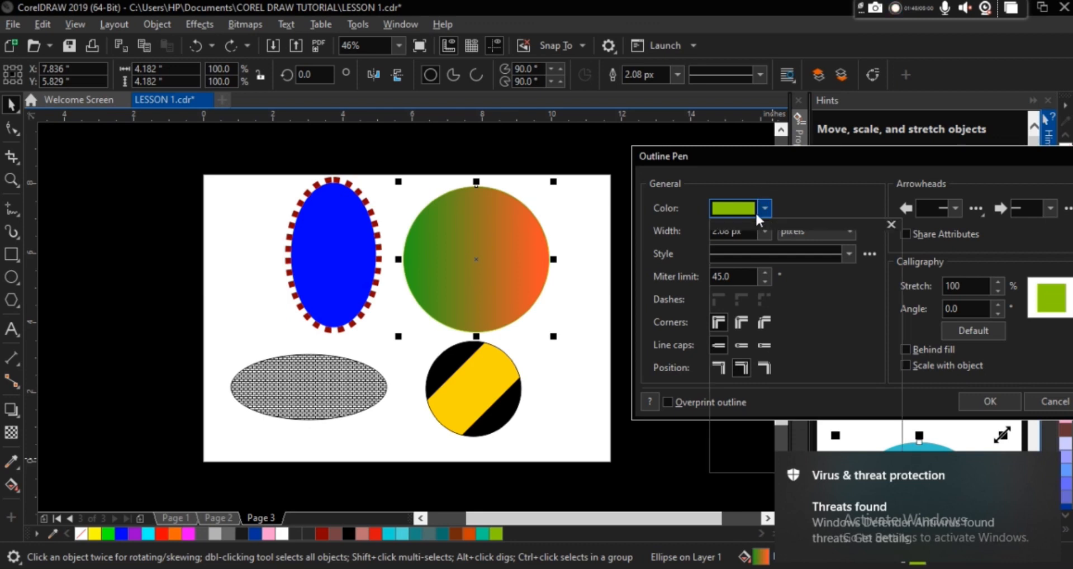
left_click(721, 391)
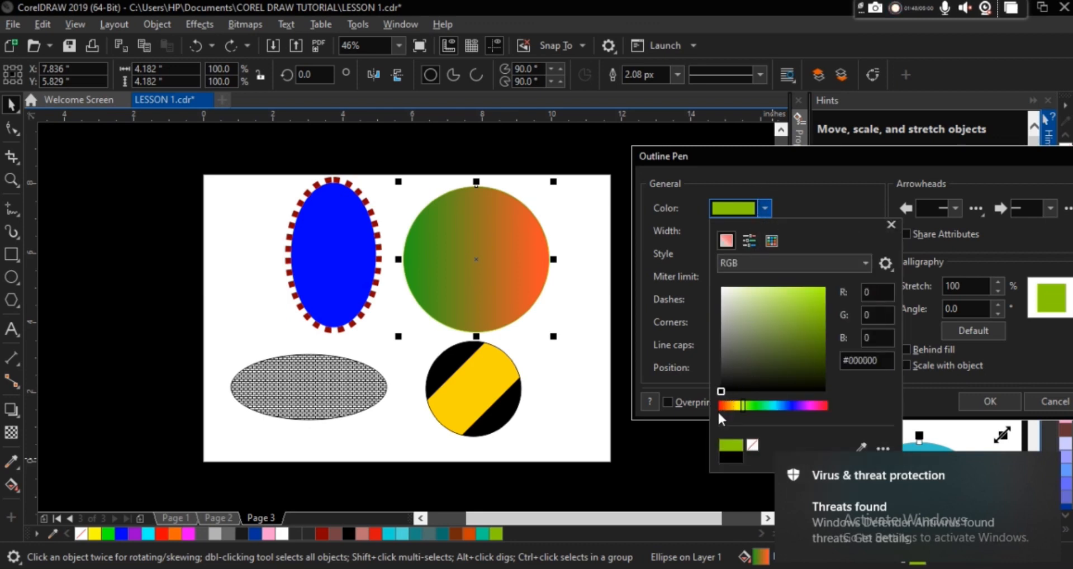
left_click(815, 204)
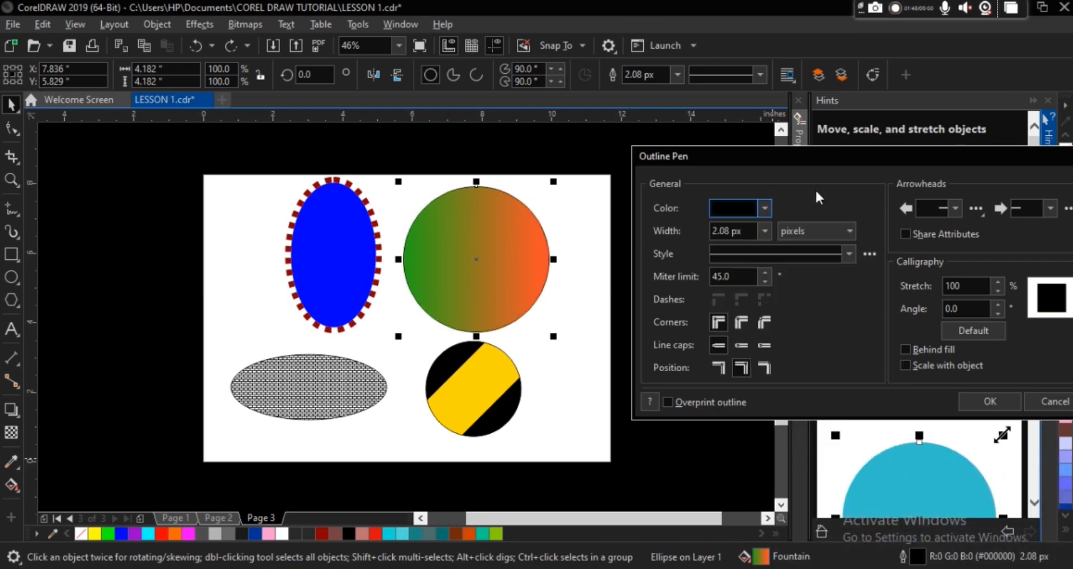
Set the gradient circle's outline width to 25 px and reposition the dialog beside the circle
left_click(766, 231)
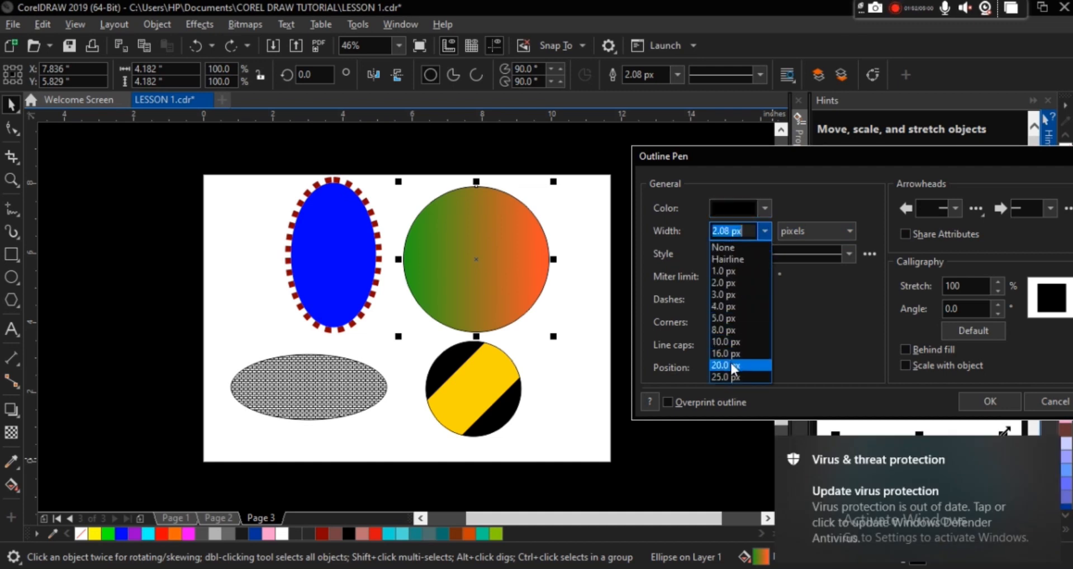
left_click(730, 374)
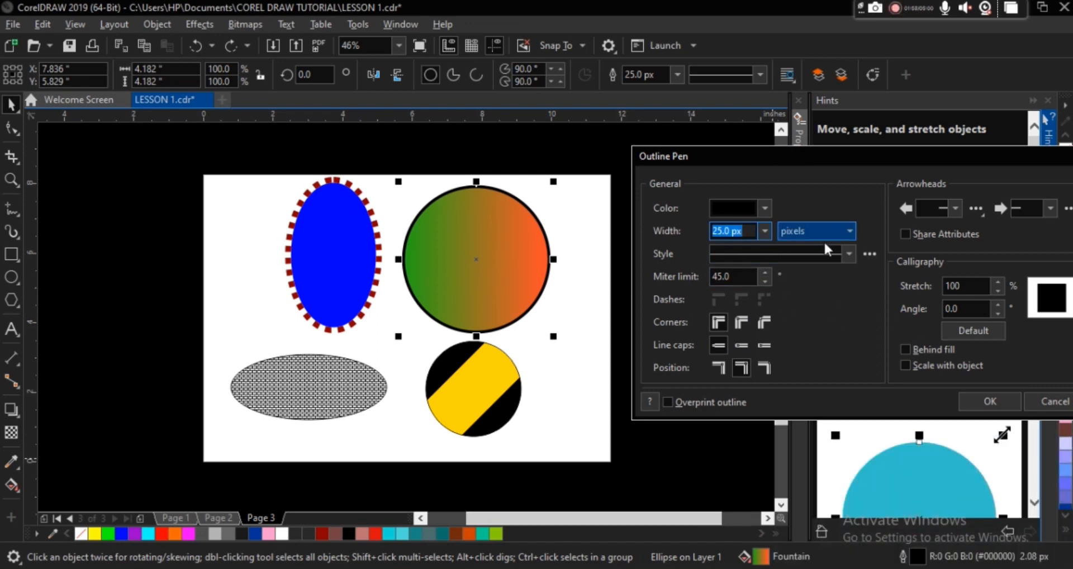
left_click_drag(870, 153, 799, 80)
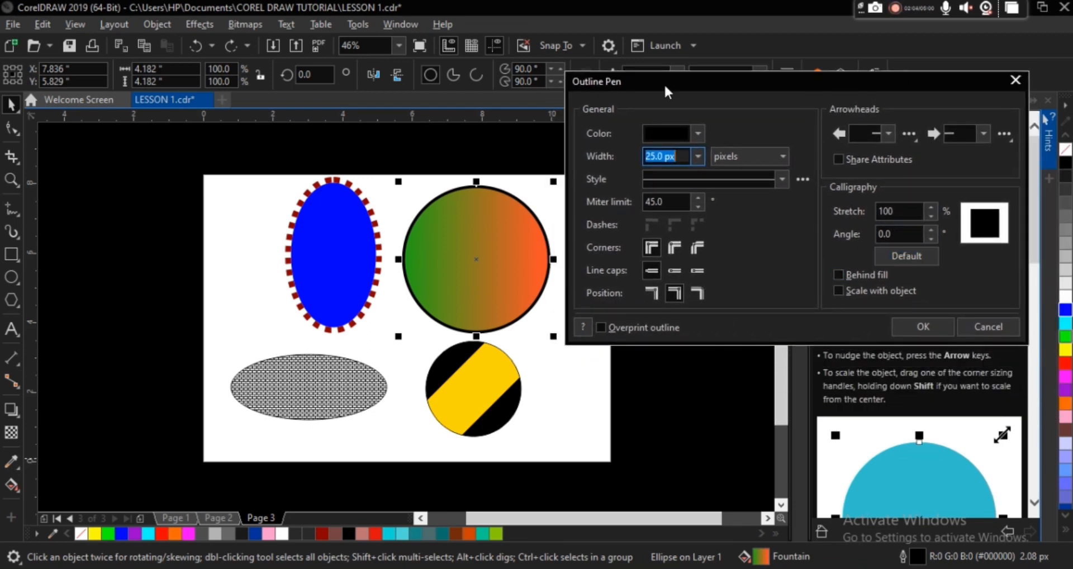
left_click_drag(706, 76, 739, 78)
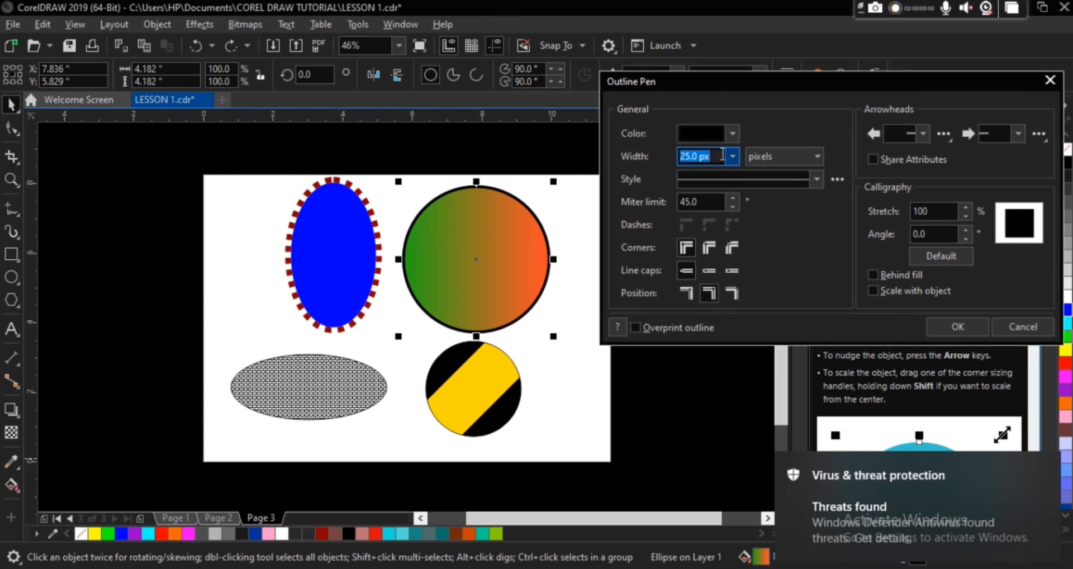
Set the gradient circle's outline width to 80 pixels with the solid line style
left_click_drag(716, 155, 602, 141)
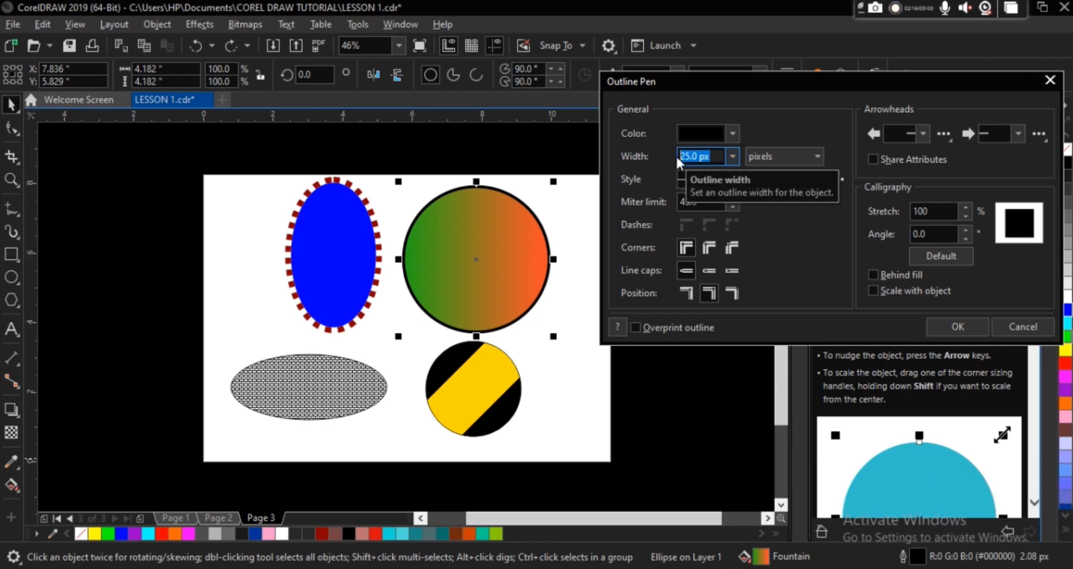
type("80")
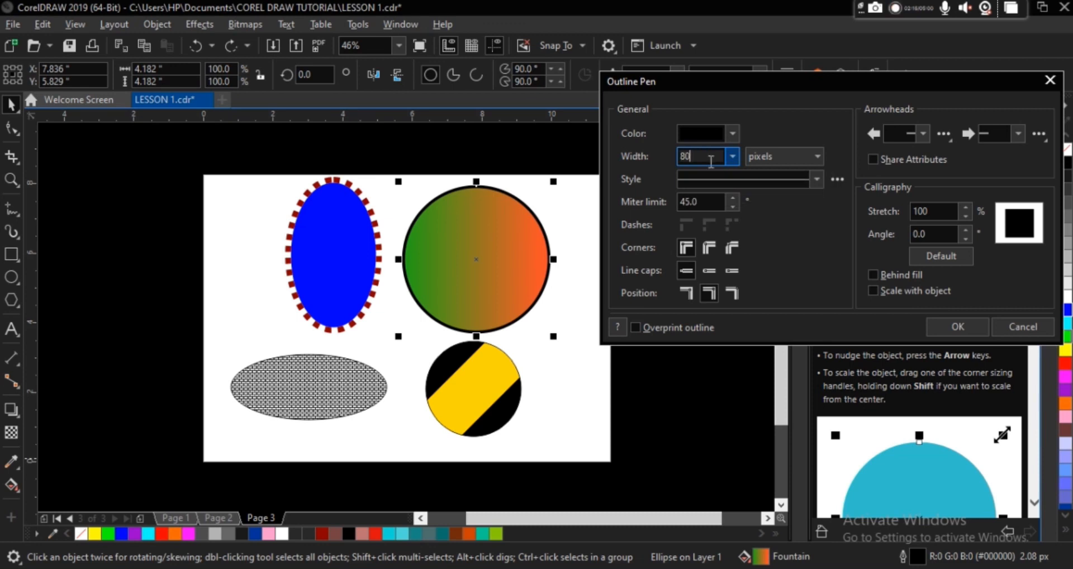
left_click(816, 179)
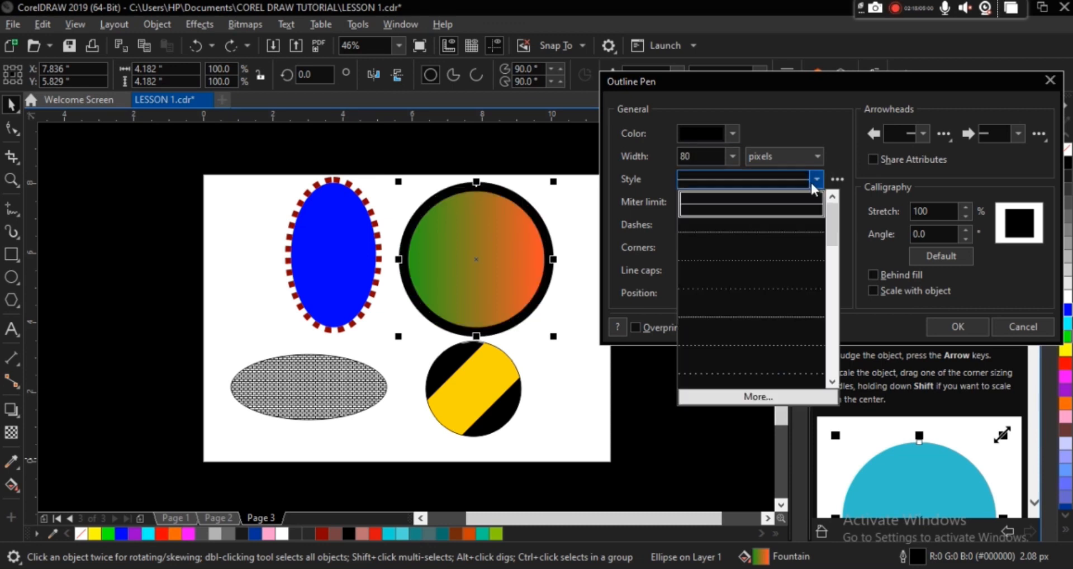
left_click(781, 204)
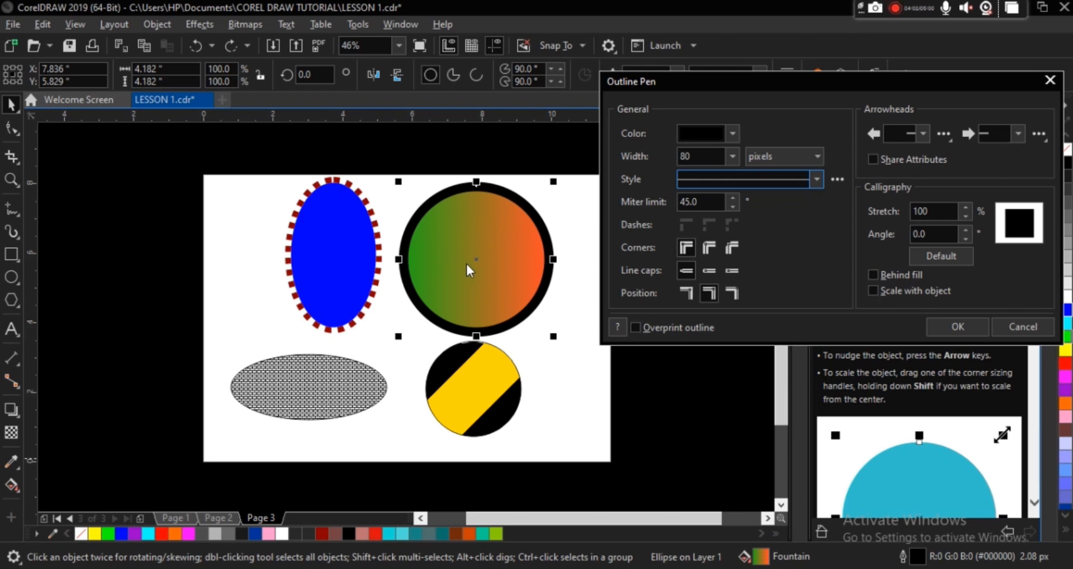
Try the Behind fill and Scale with object options, switch both off again, and apply the outline settings
left_click(870, 274)
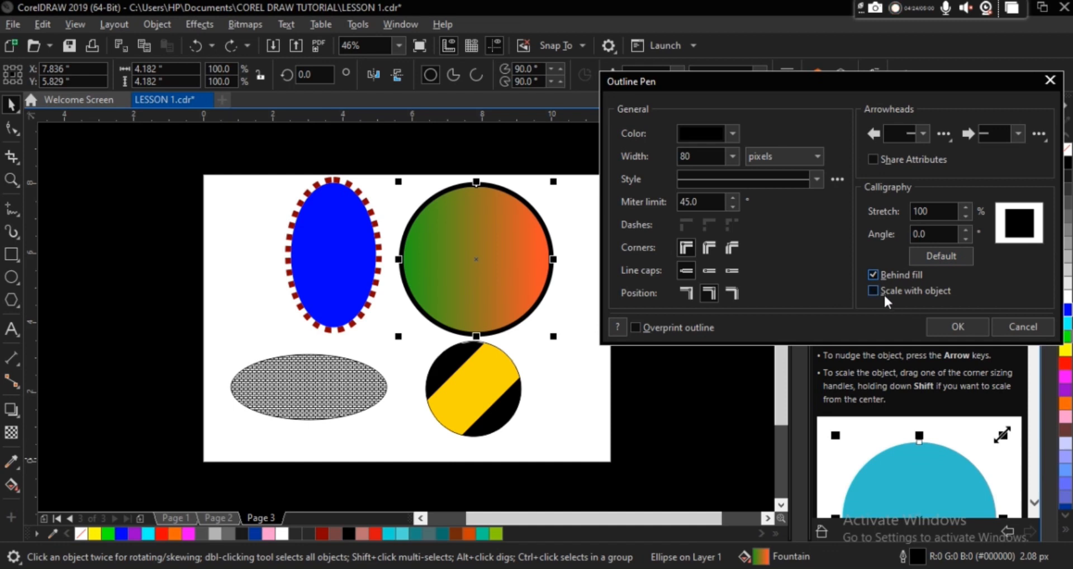
left_click(874, 288)
left_click(871, 275)
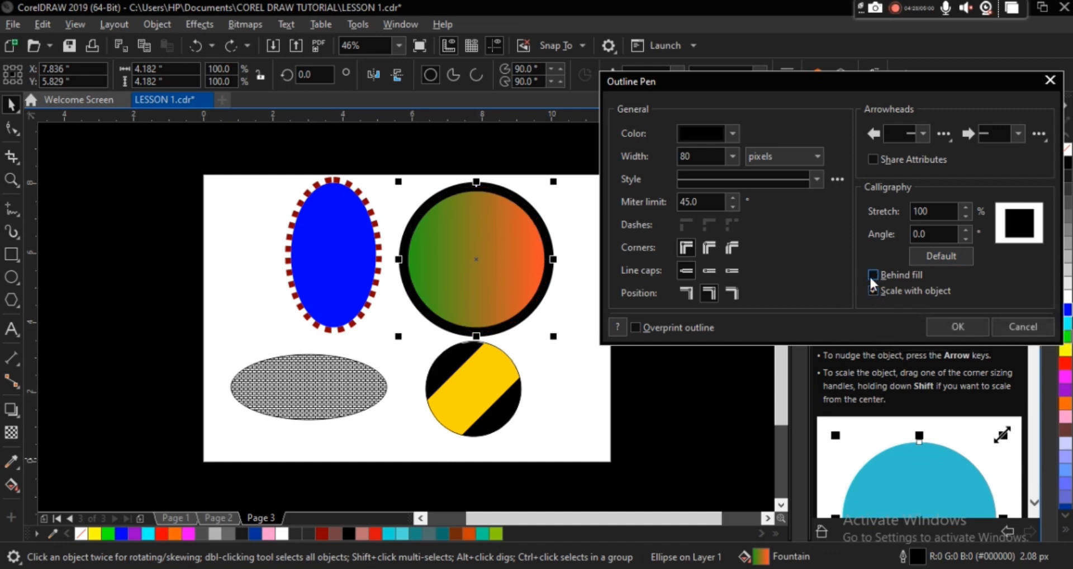
left_click(872, 290)
left_click(938, 324)
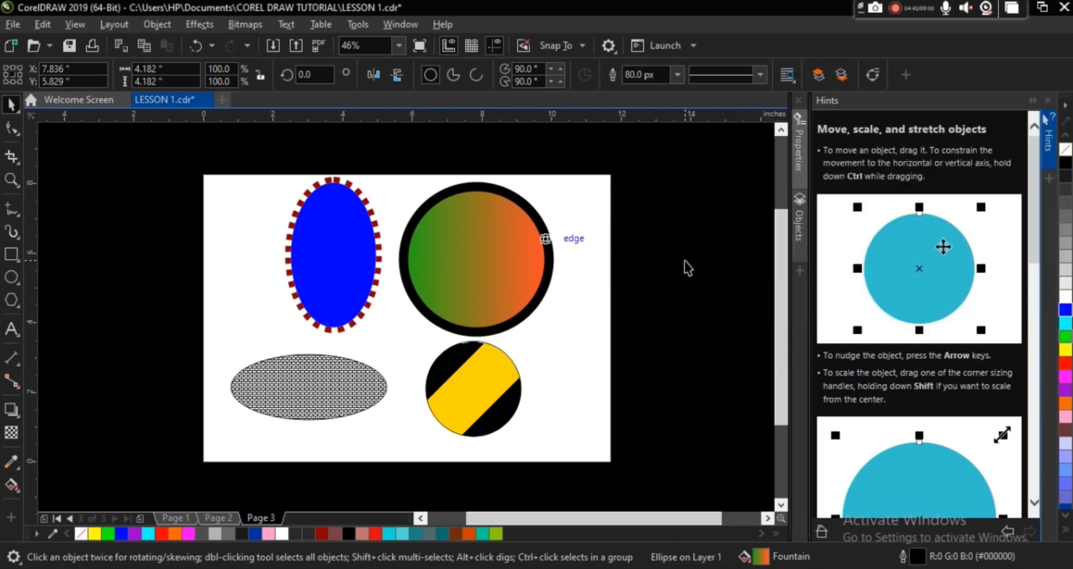
Move the blue ellipse left to about X 2.94 inches and select the other three shapes one after another
left_click_drag(328, 282, 301, 282)
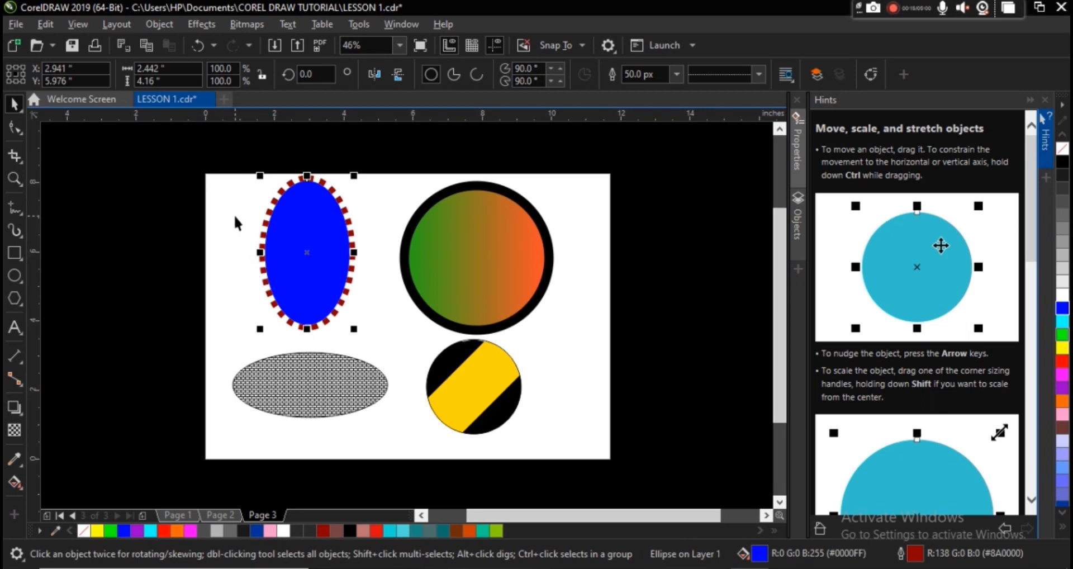
left_click(447, 263)
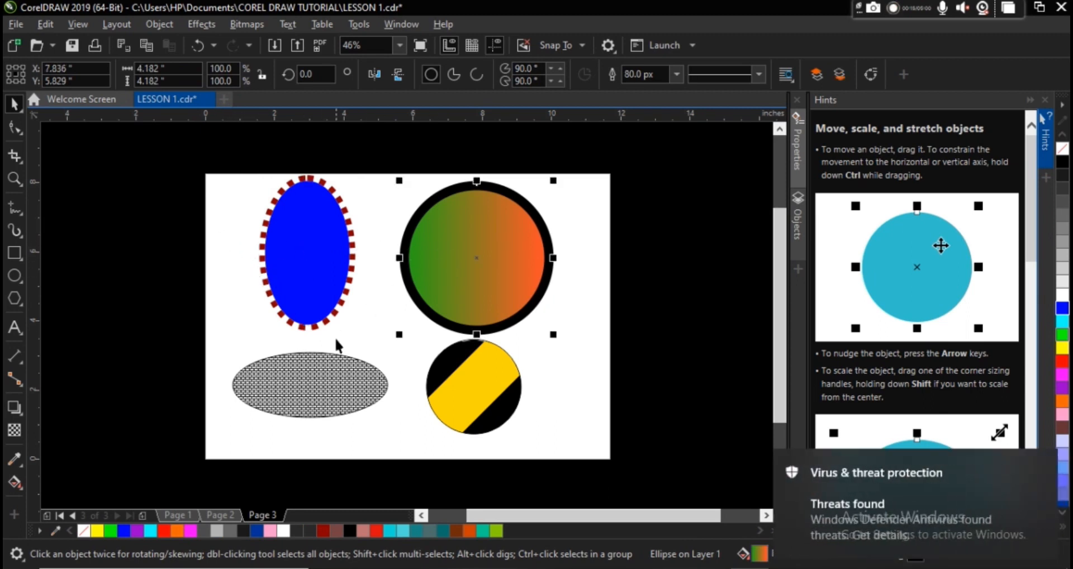
left_click(333, 375)
left_click(450, 372)
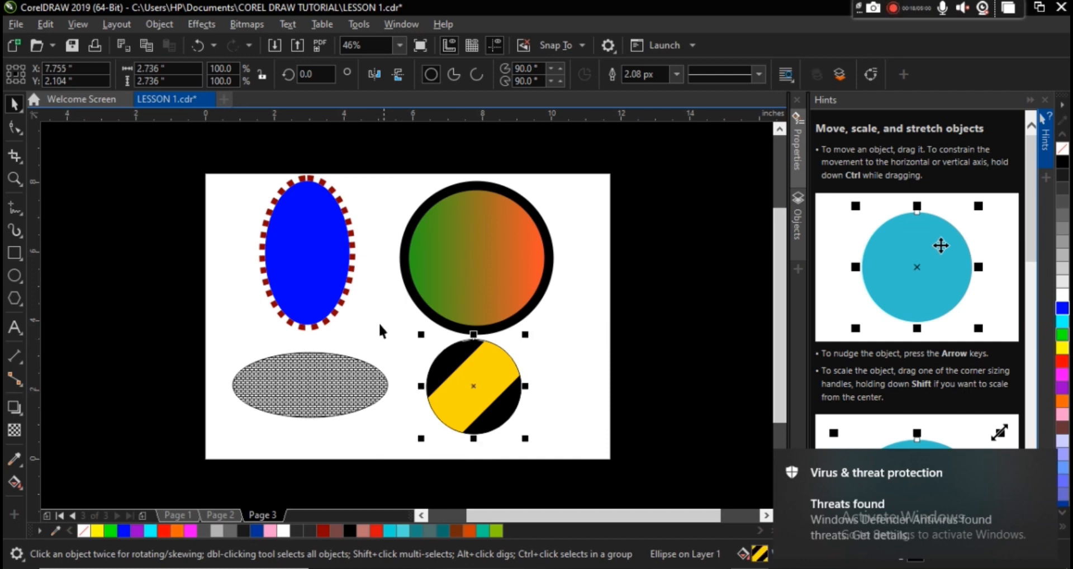
Open the Outline Pen settings for the blue ellipse and look over its line style and color choices
double_click(313, 304)
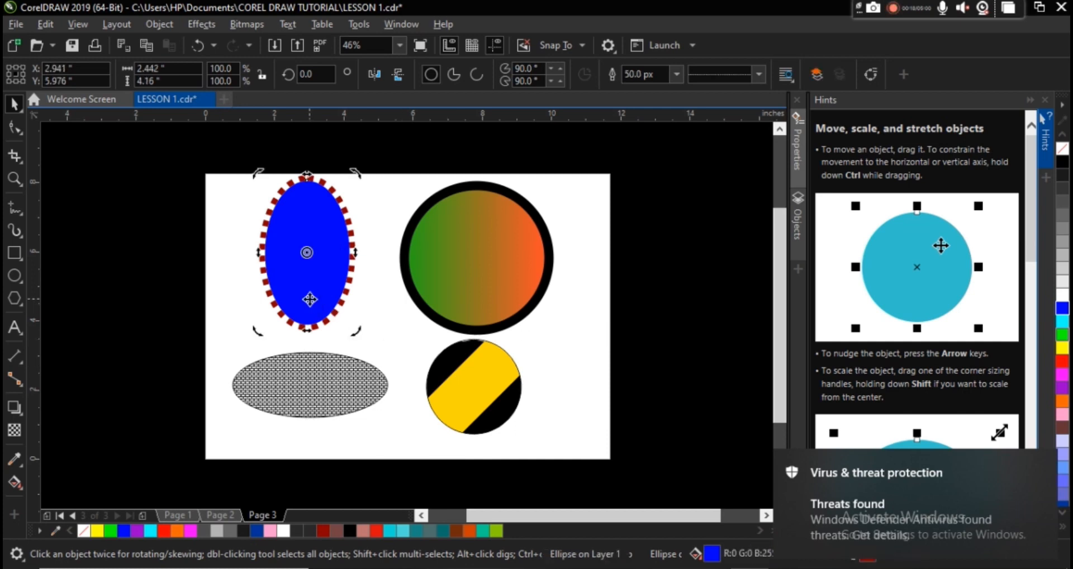
left_click(344, 306)
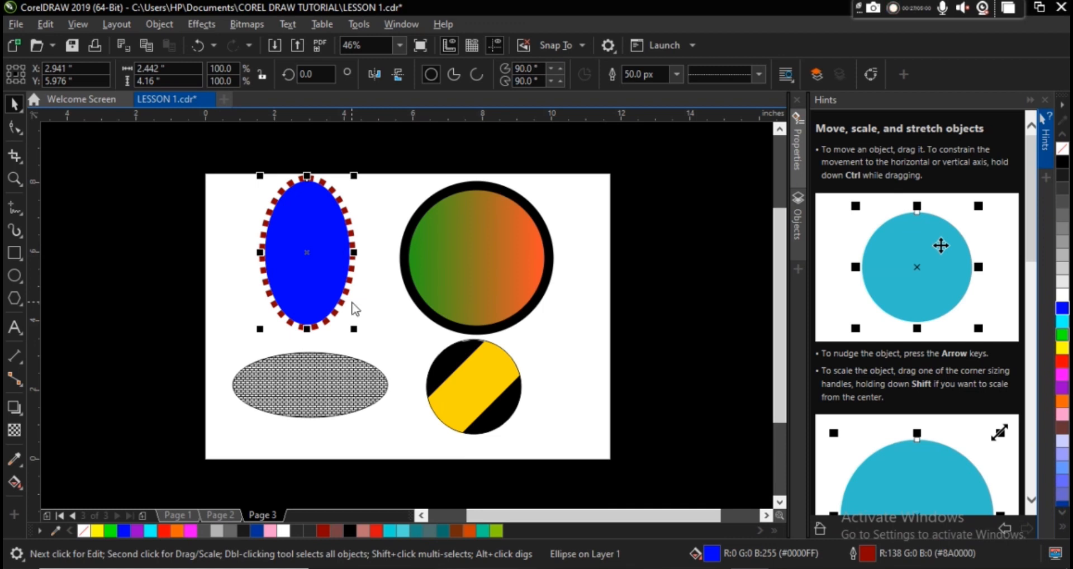
key("F12")
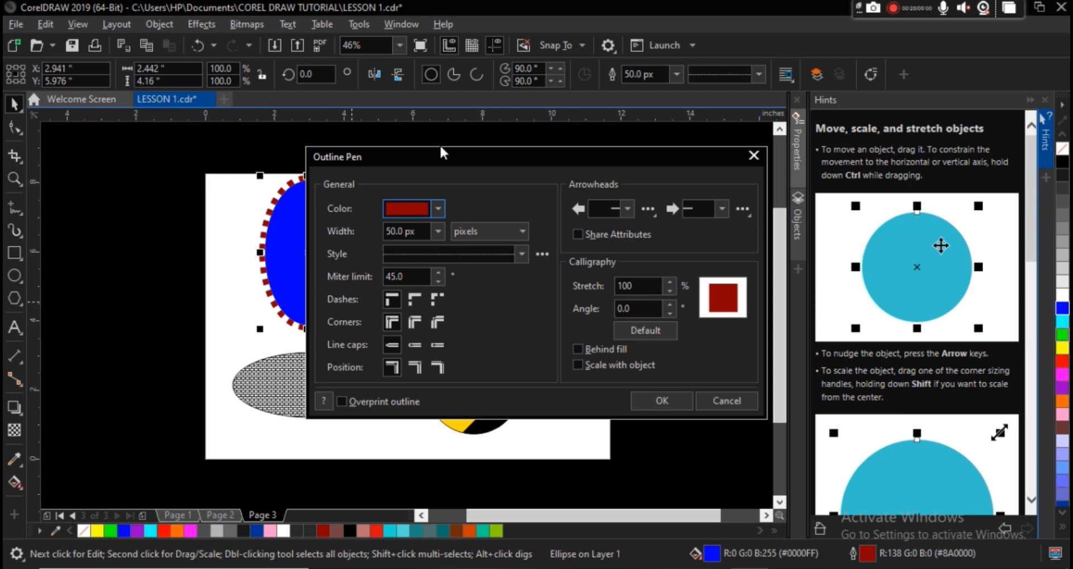
left_click_drag(464, 152, 626, 159)
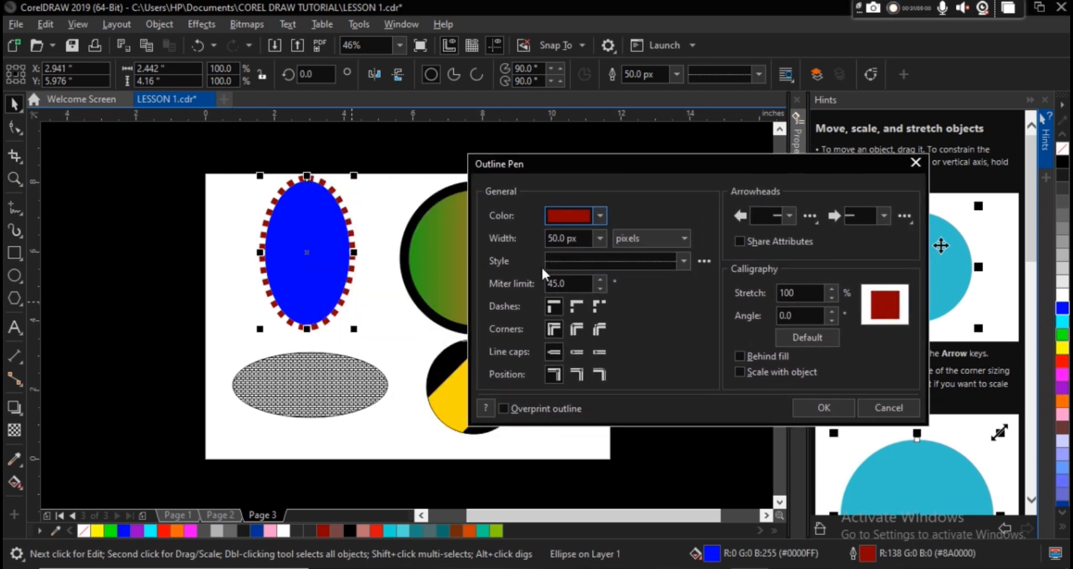
left_click(683, 261)
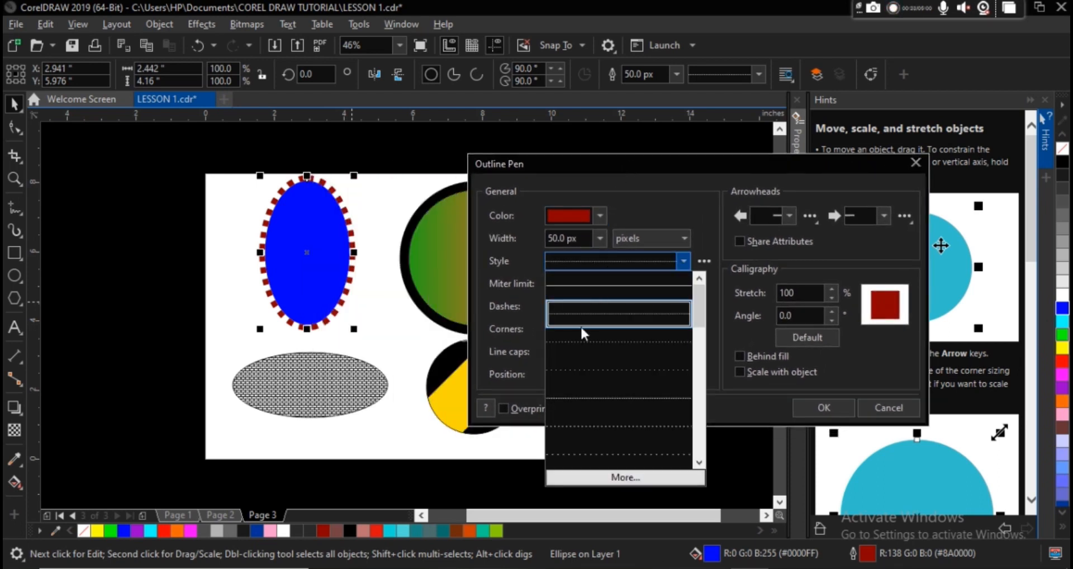
left_click(601, 216)
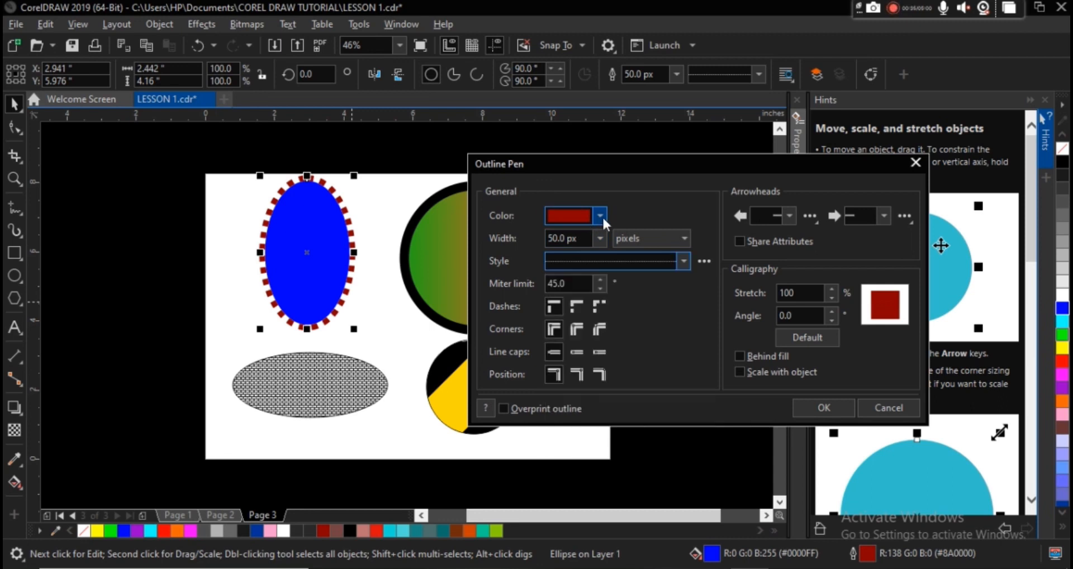
left_click(602, 216)
left_click(626, 210)
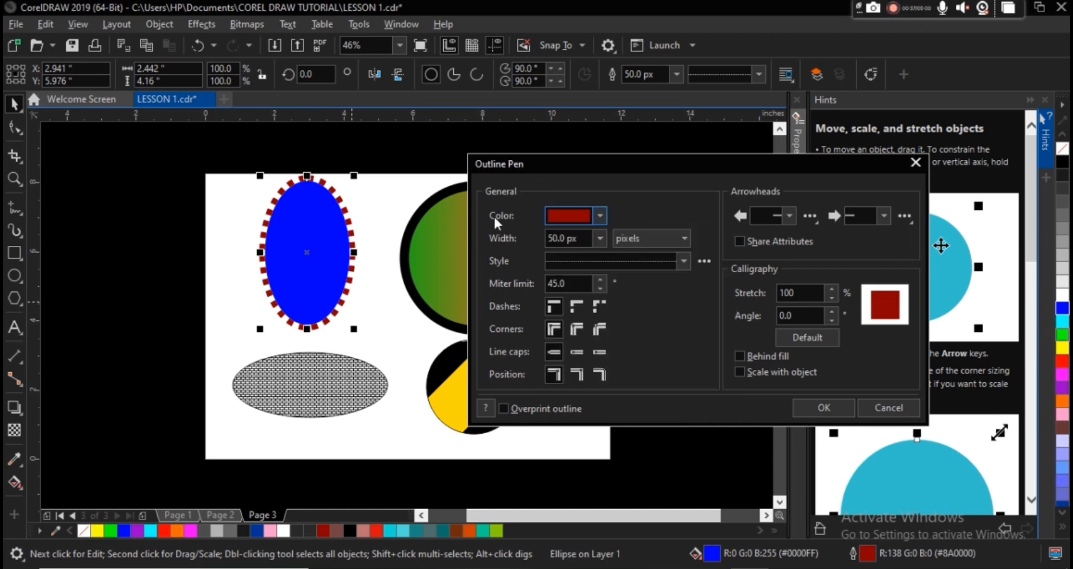
Review the width and line style options for the blue ellipse's outline and close the settings without applying changes
left_click(600, 239)
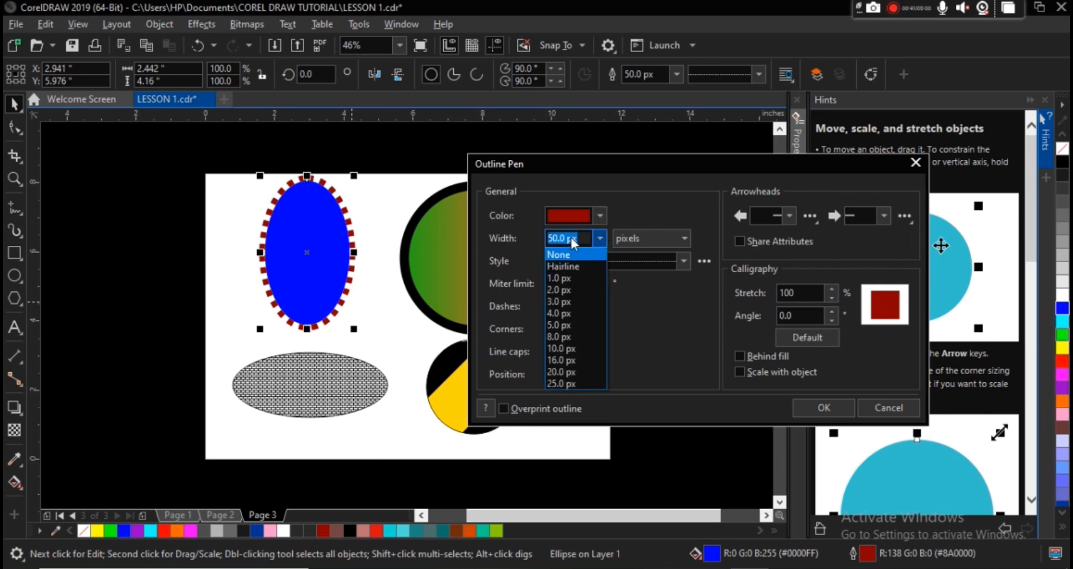
left_click(662, 214)
left_click(683, 261)
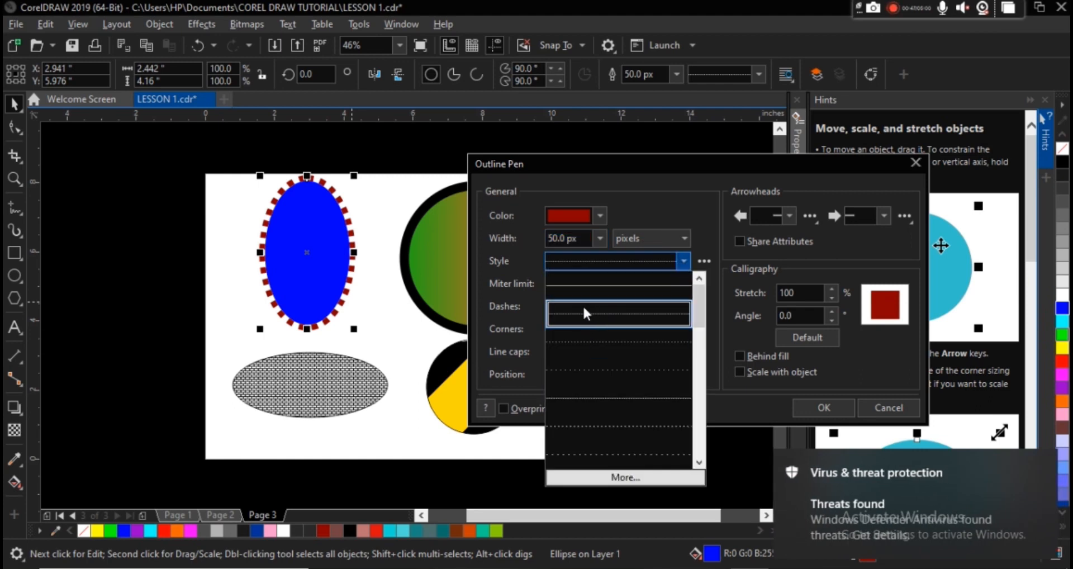
left_click(698, 214)
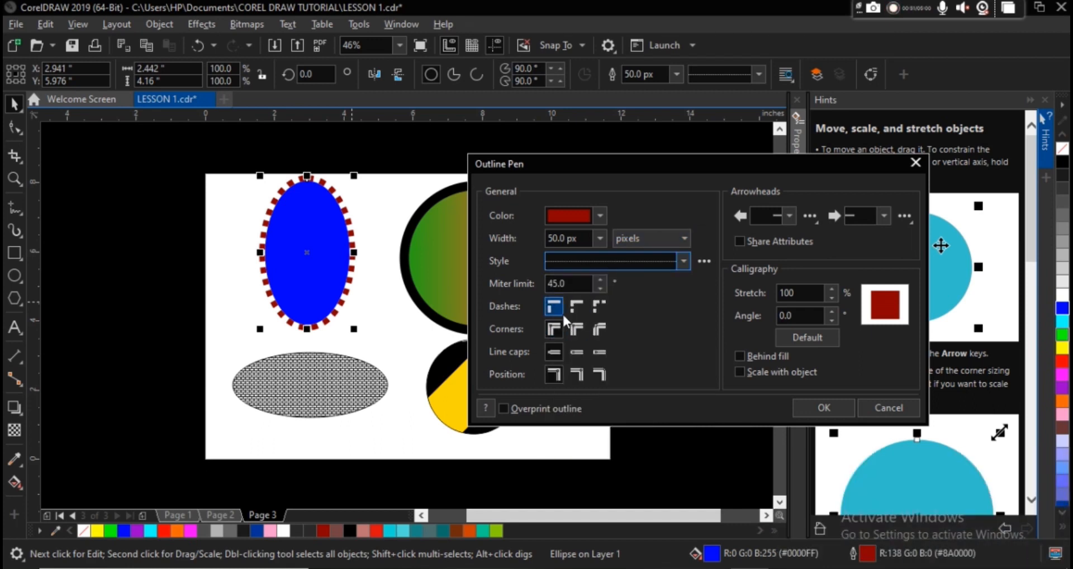
left_click(915, 164)
View the fountain fill settings of the gradient circle and close them without changes
left_click(460, 229)
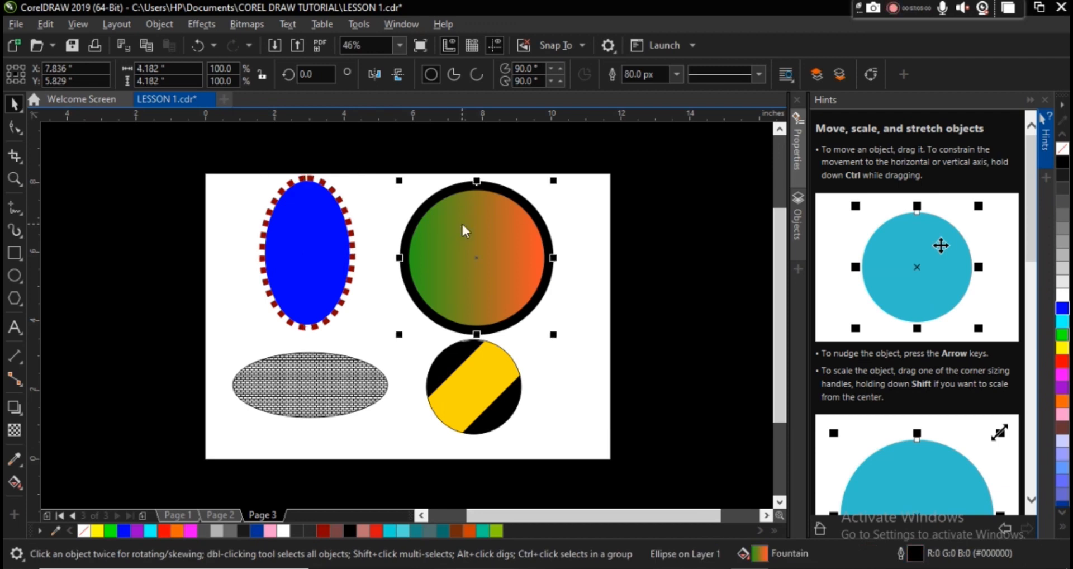
key("F11")
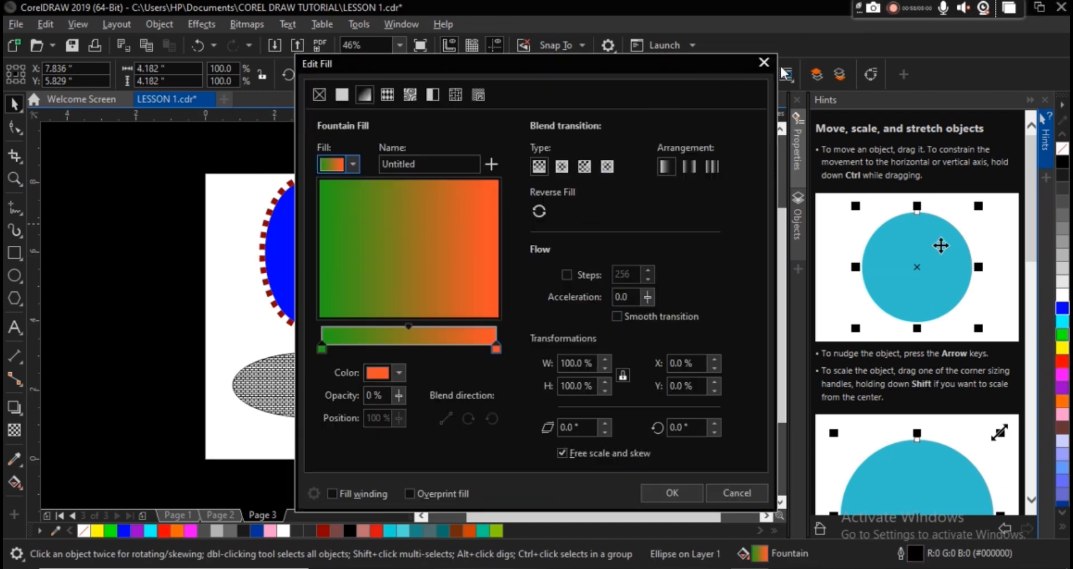
left_click(764, 66)
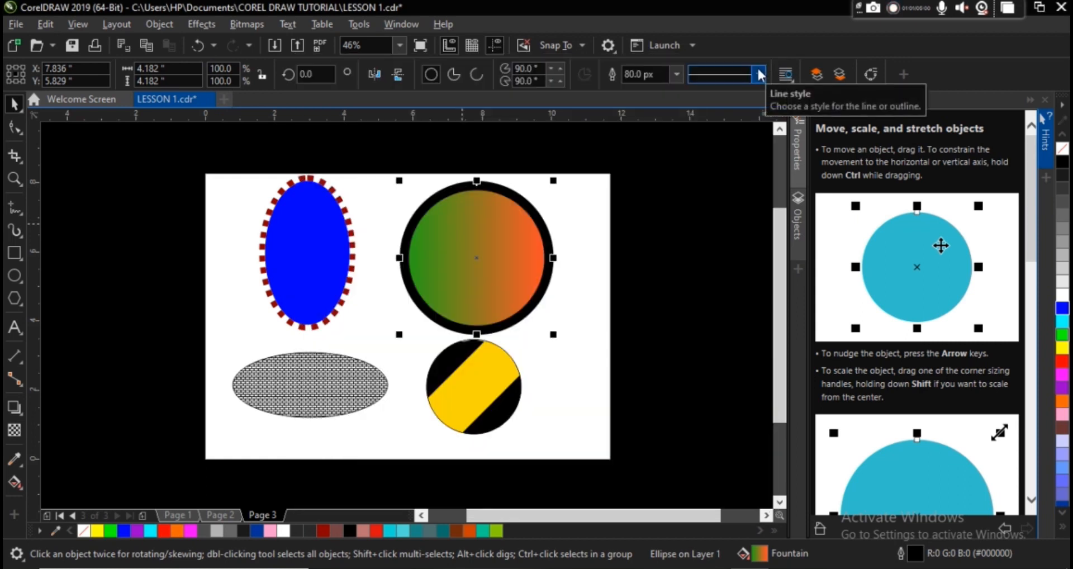
Try the Behind fill and Scale with object options on the gradient circle's outline and switch both off again
key("F12")
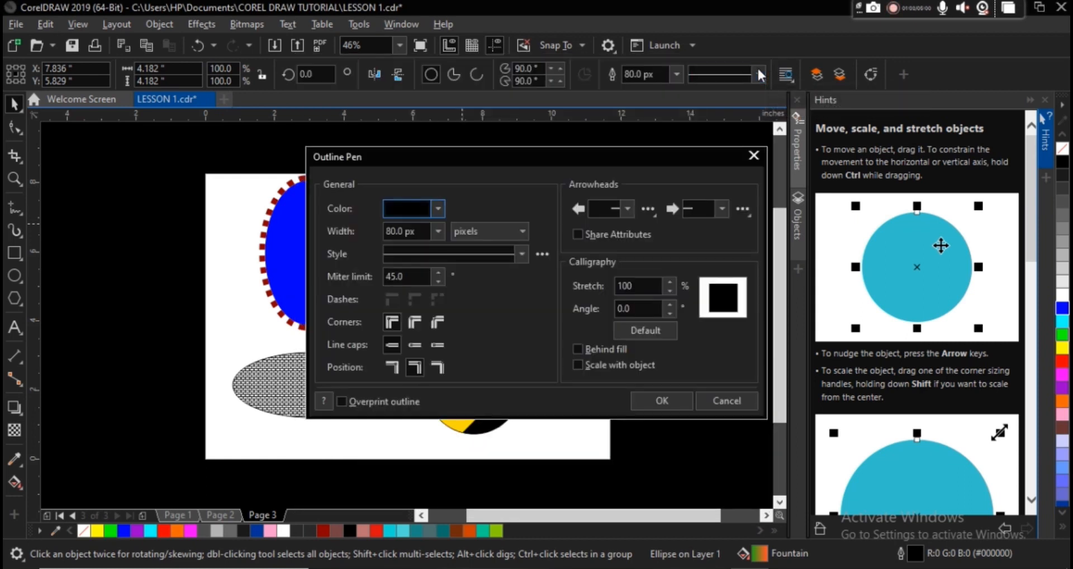
left_click_drag(582, 163, 878, 147)
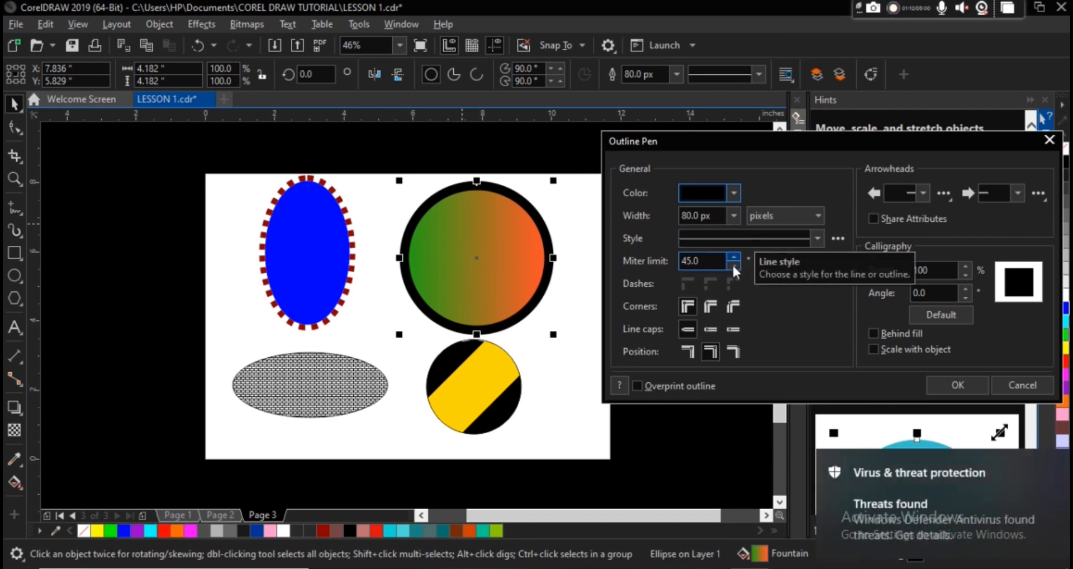
left_click(873, 332)
left_click(875, 350)
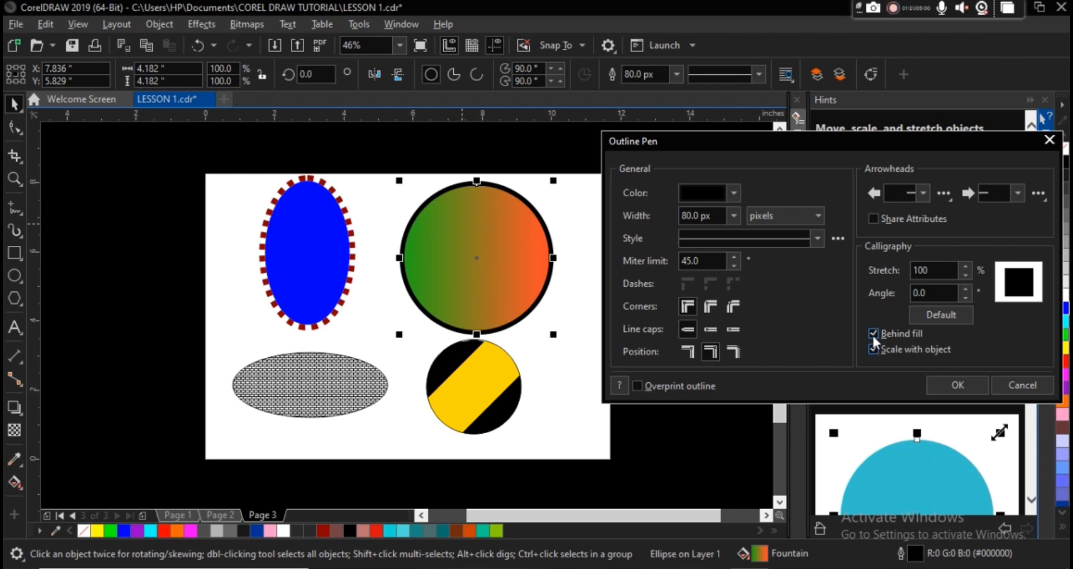
left_click(873, 334)
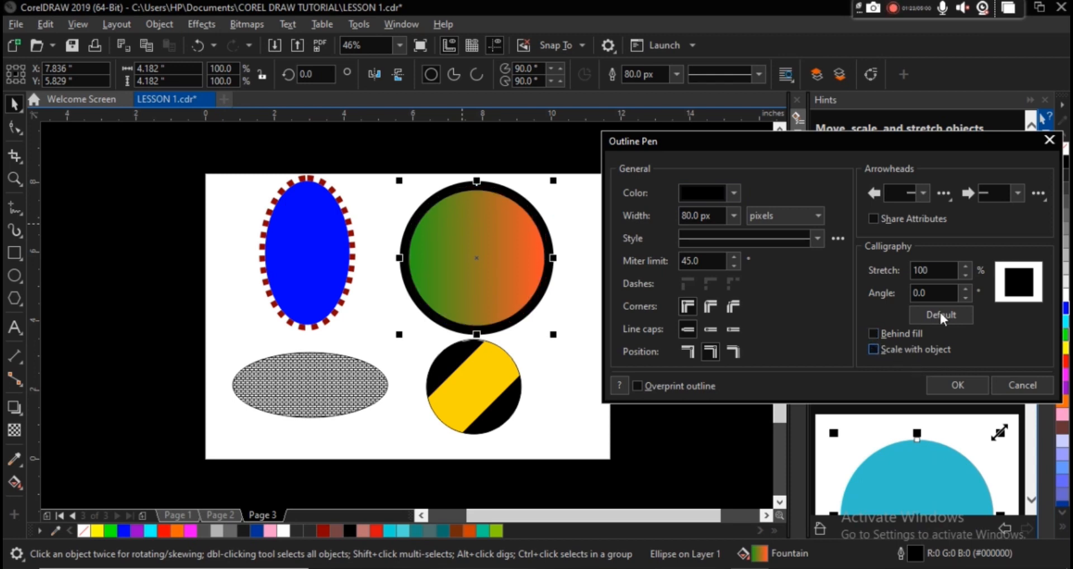
left_click(945, 384)
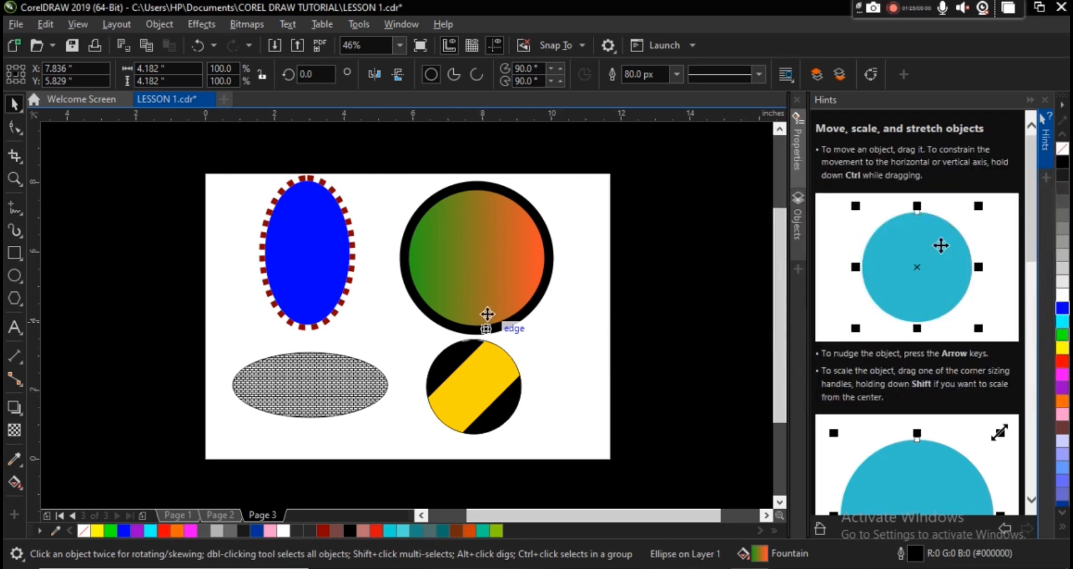
Move the yellow and black striped circle to about X 7.03, Y 1.84 inches
left_click(710, 340)
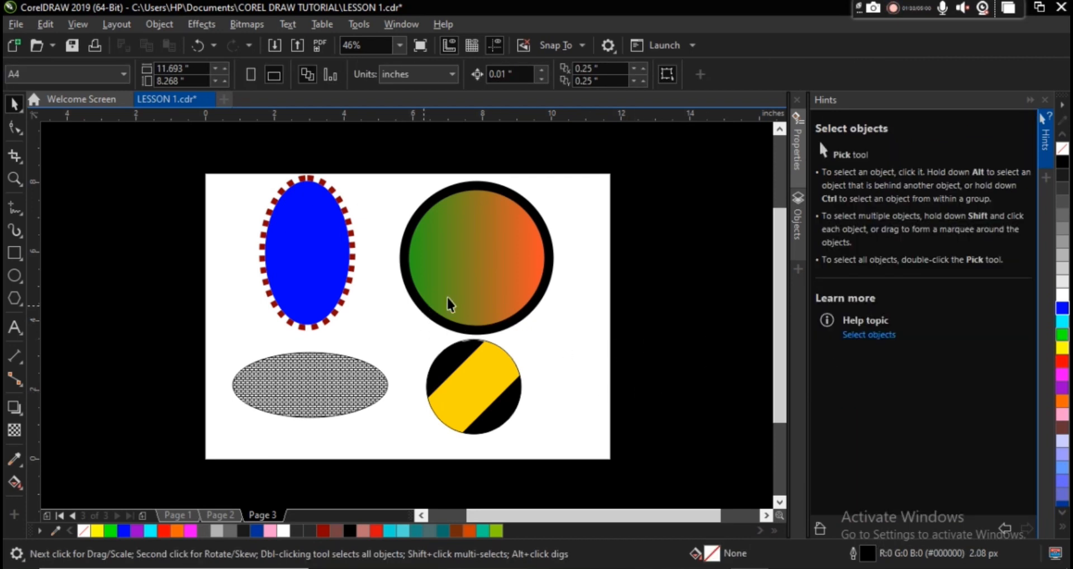
left_click(475, 388)
left_click_drag(475, 388, 448, 395)
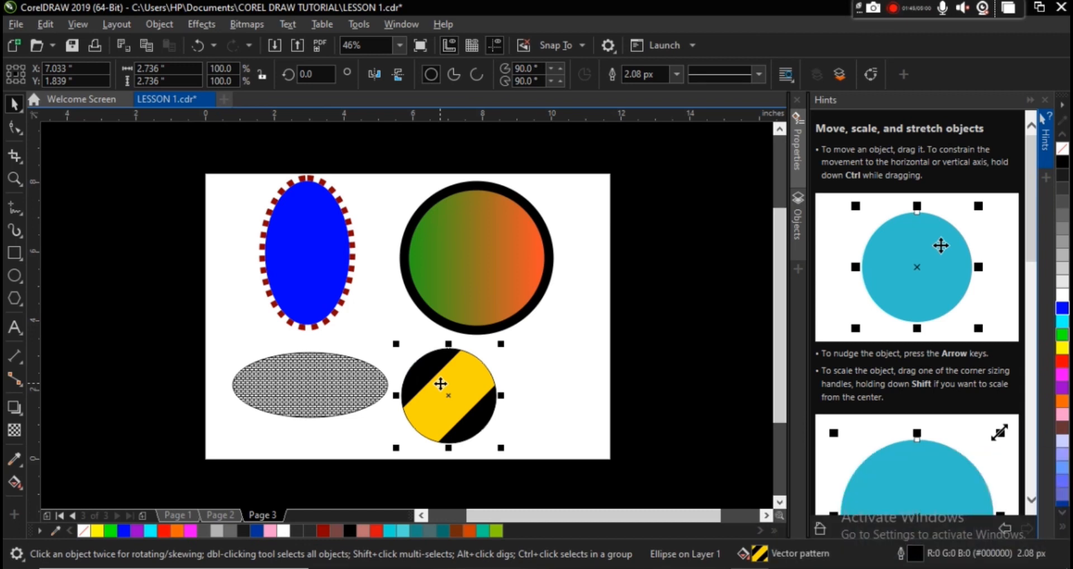
Copy and paste the striped circle, placing the copy at about X 10.18, Y 2.27 inches, and delete that copy
key("ctrl+c")
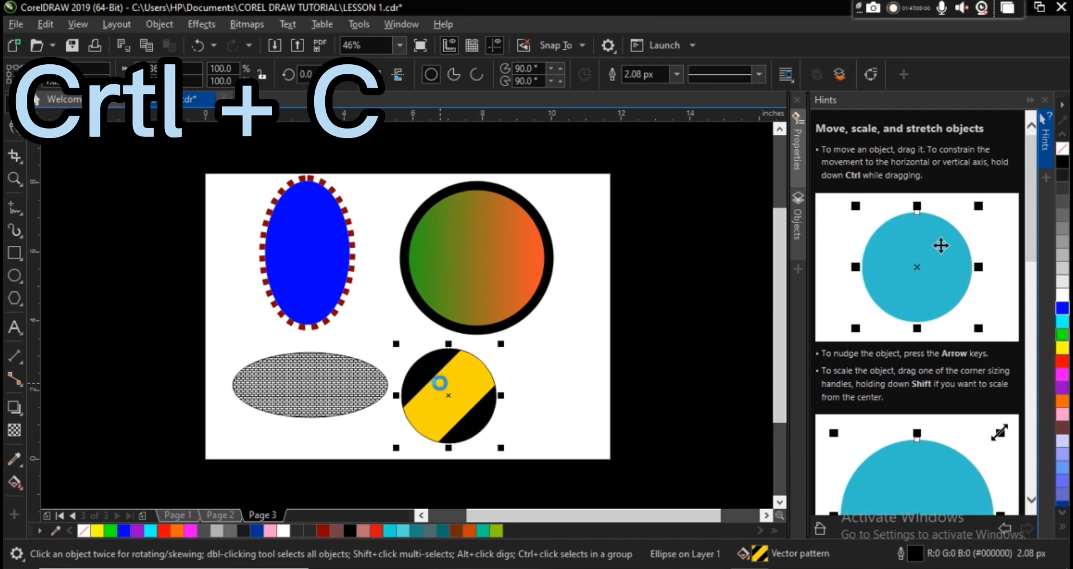
left_click(569, 383)
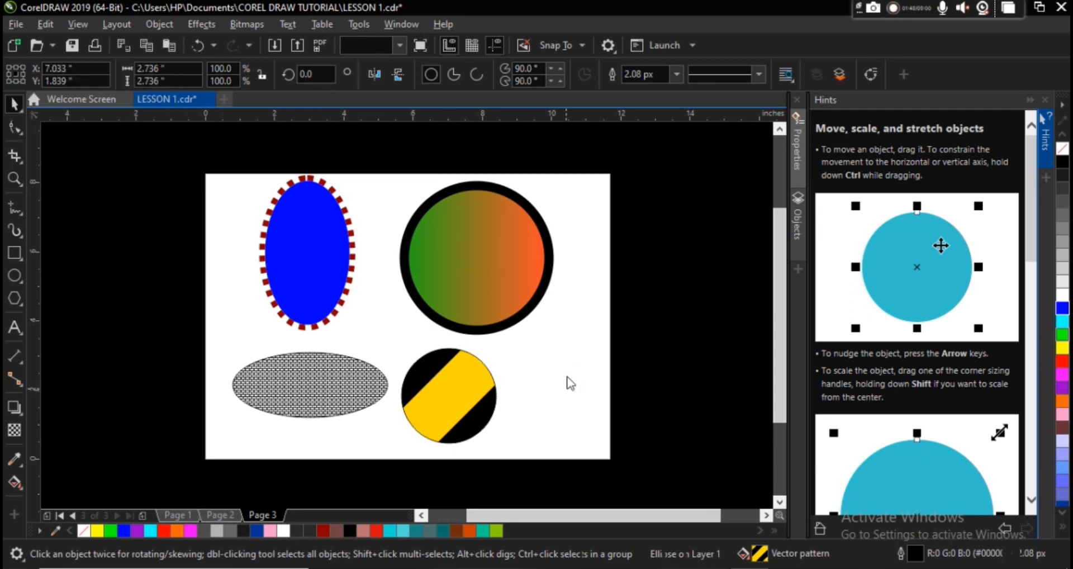
key("ctrl+v")
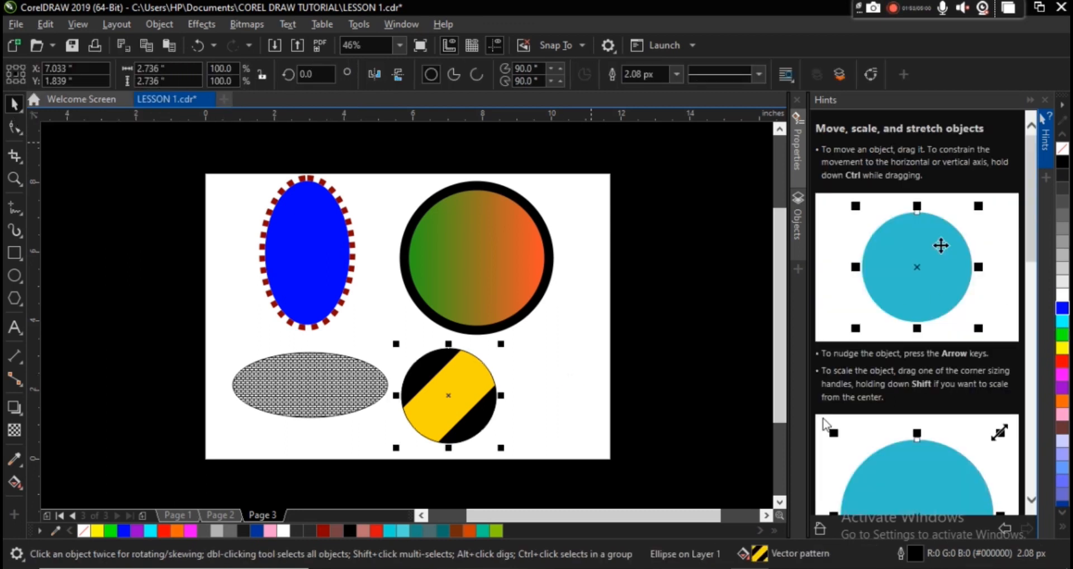
left_click_drag(441, 398, 555, 386)
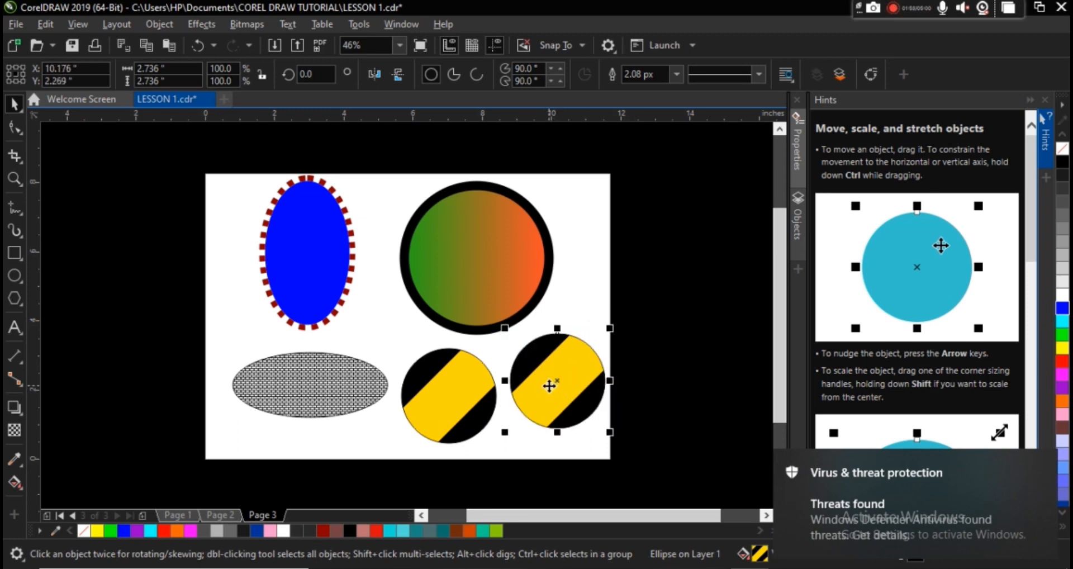
key("Delete")
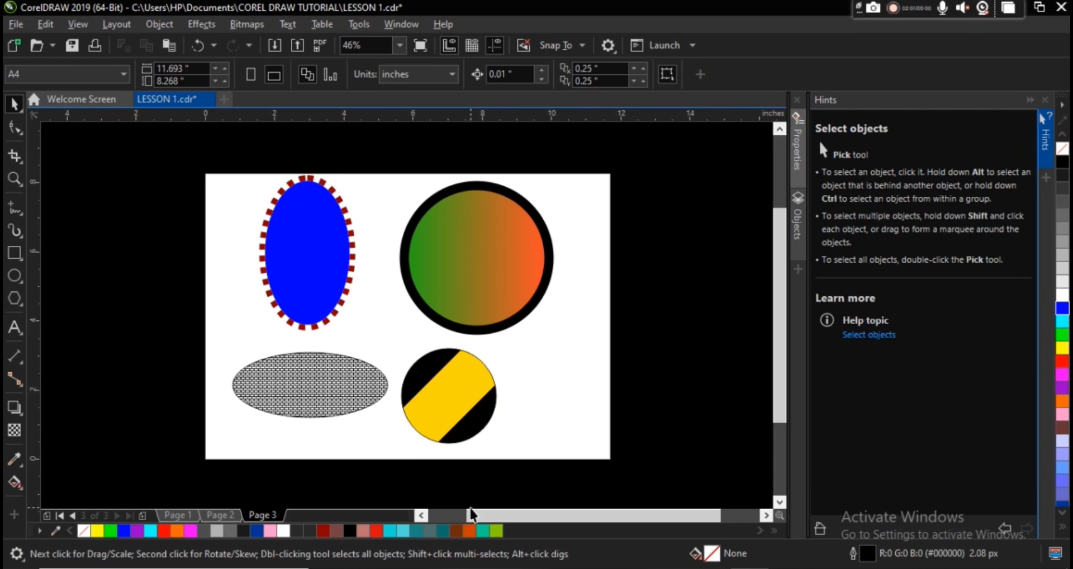
Paste another copy of the striped circle at about X 11.10, Y 2.63 inches and delete it
right_click(445, 386)
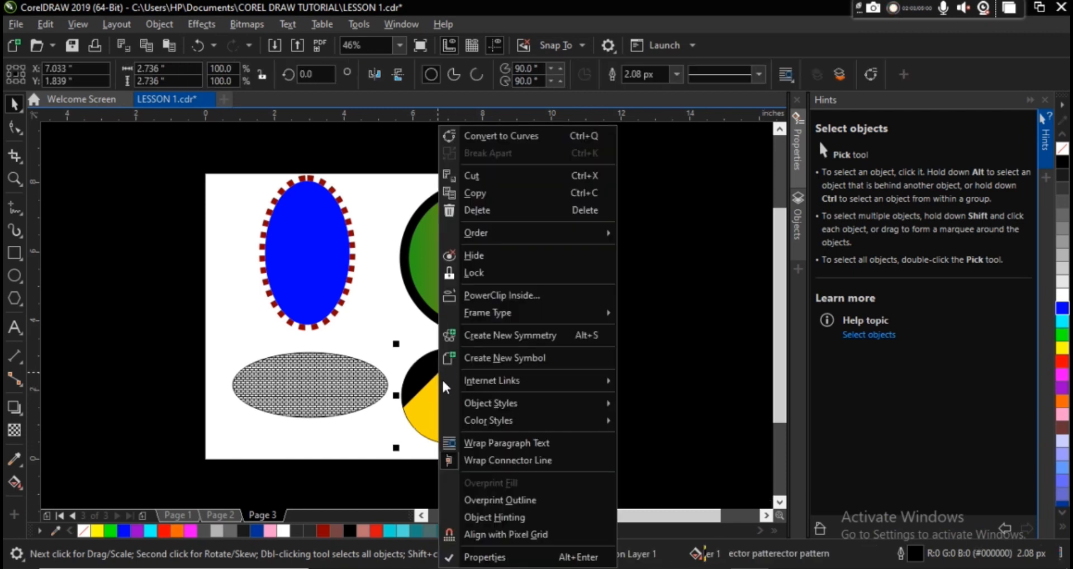
left_click(506, 194)
right_click(560, 359)
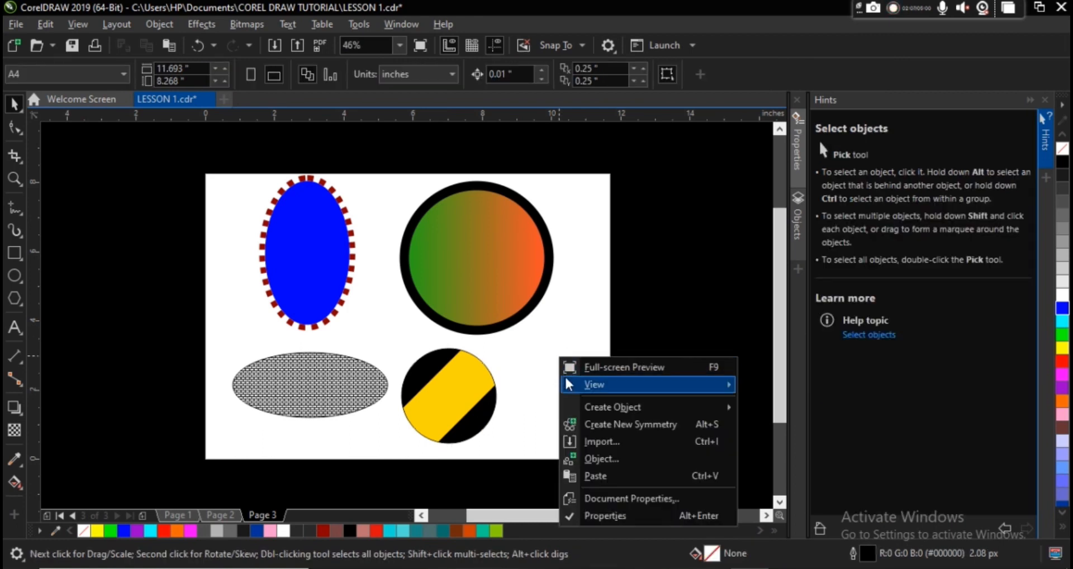
left_click(602, 475)
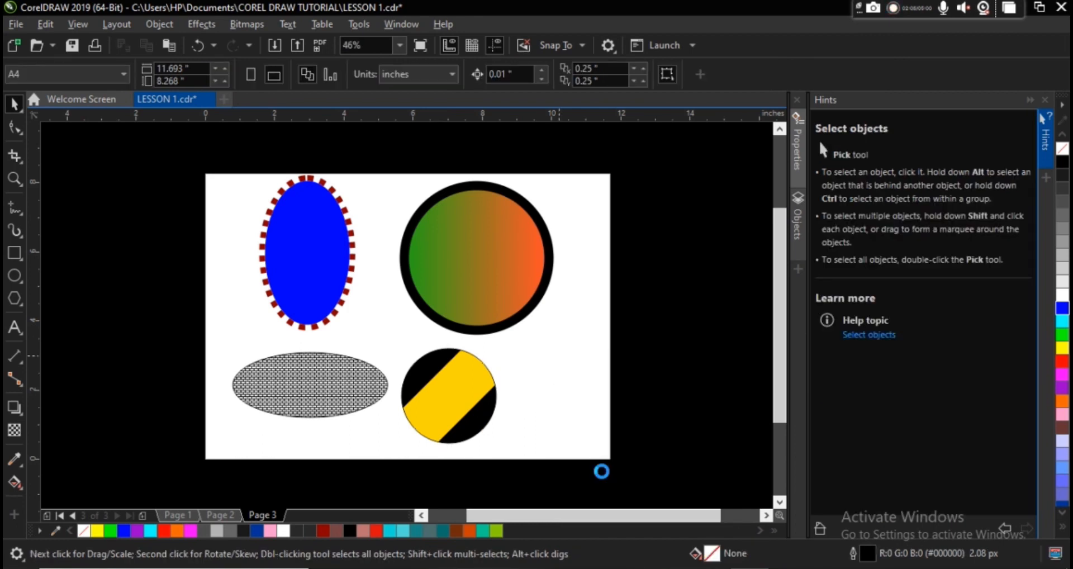
left_click_drag(448, 400, 589, 368)
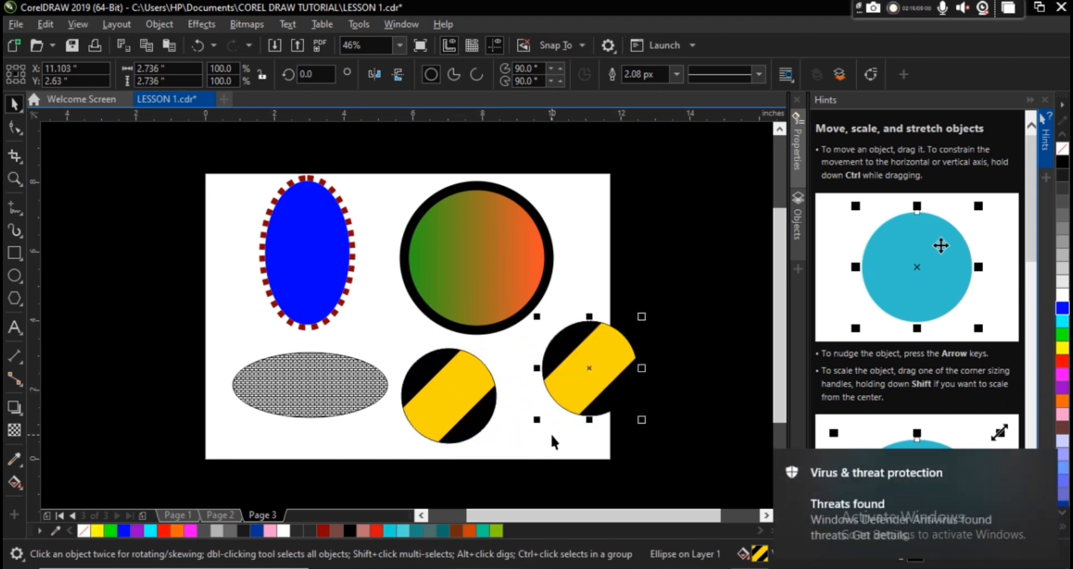
key("Delete")
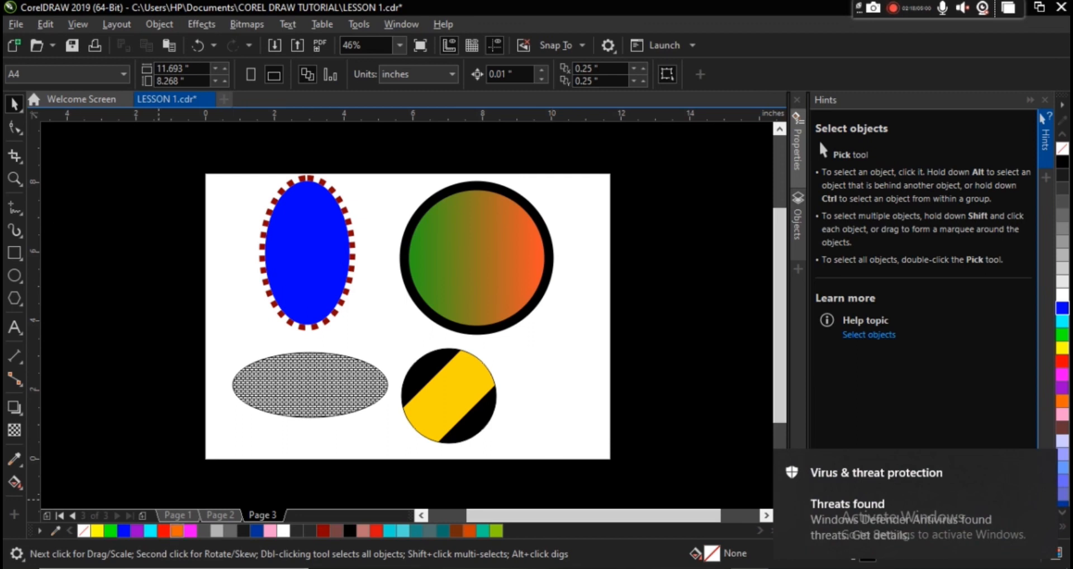
Duplicate the striped circle with the Duplicate command, move the duplicate to about X 10.31, Y 2.52 inches, and delete it
left_click(453, 401)
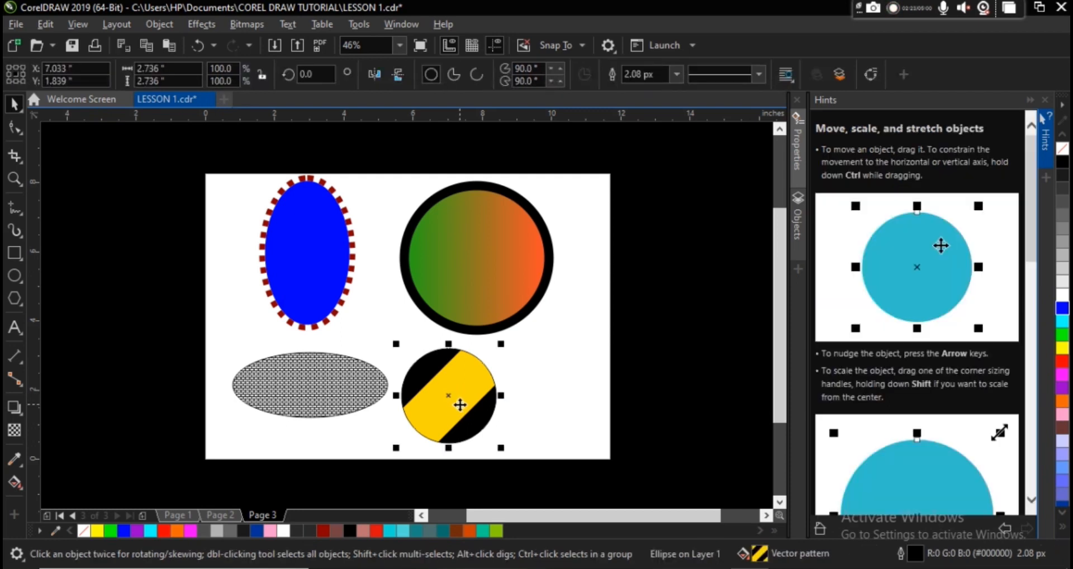
key("ctrl+d")
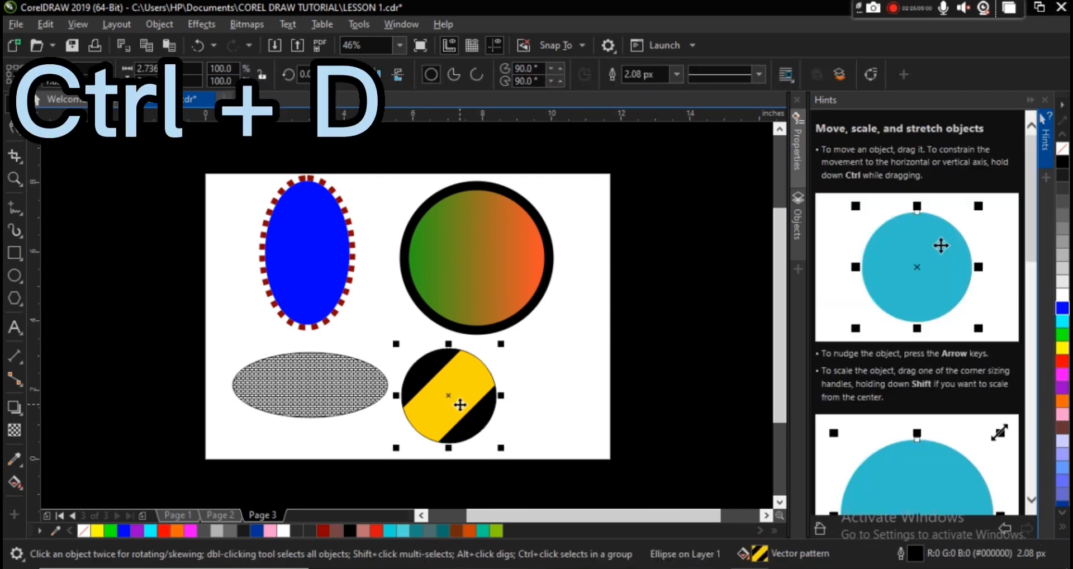
key("ctrl+d")
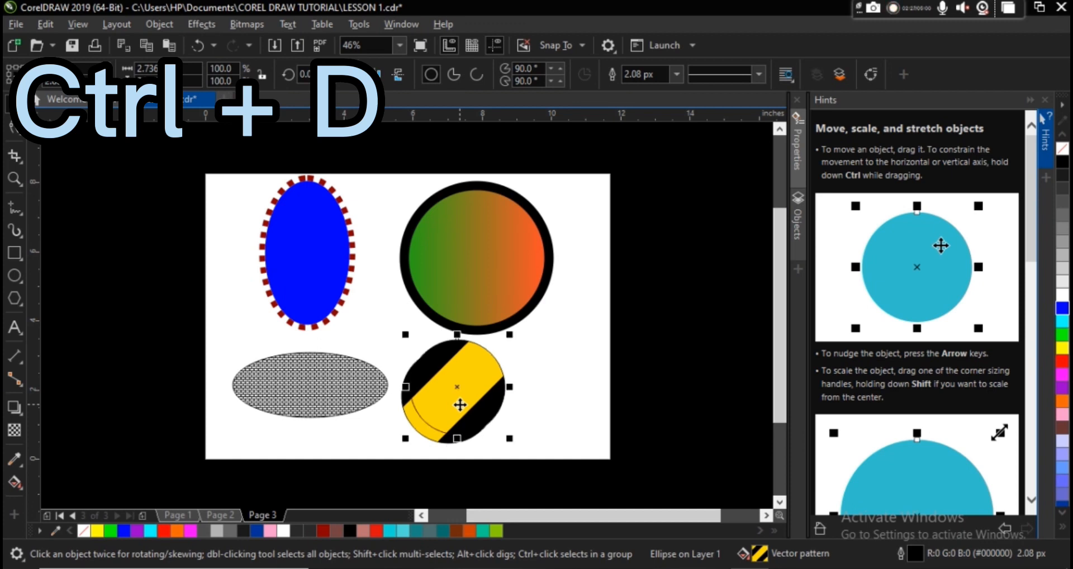
left_click_drag(469, 378, 555, 391)
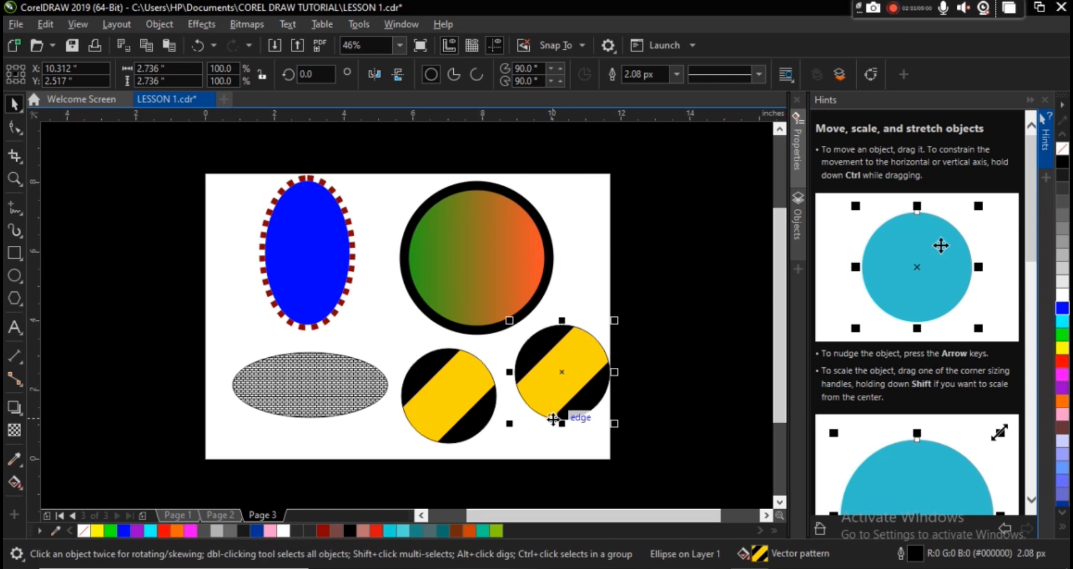
key("Delete")
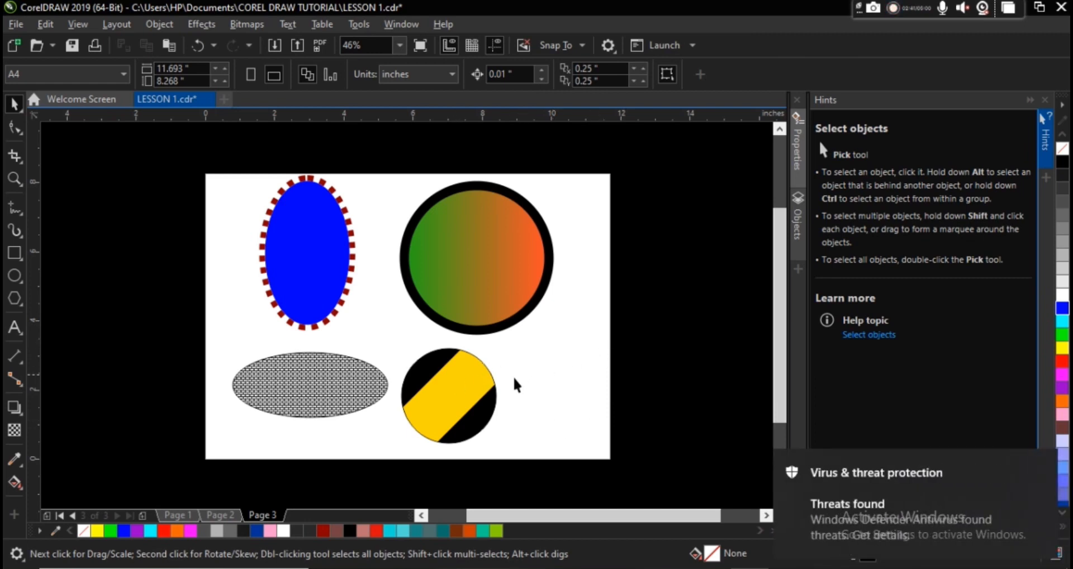
left_click(431, 398)
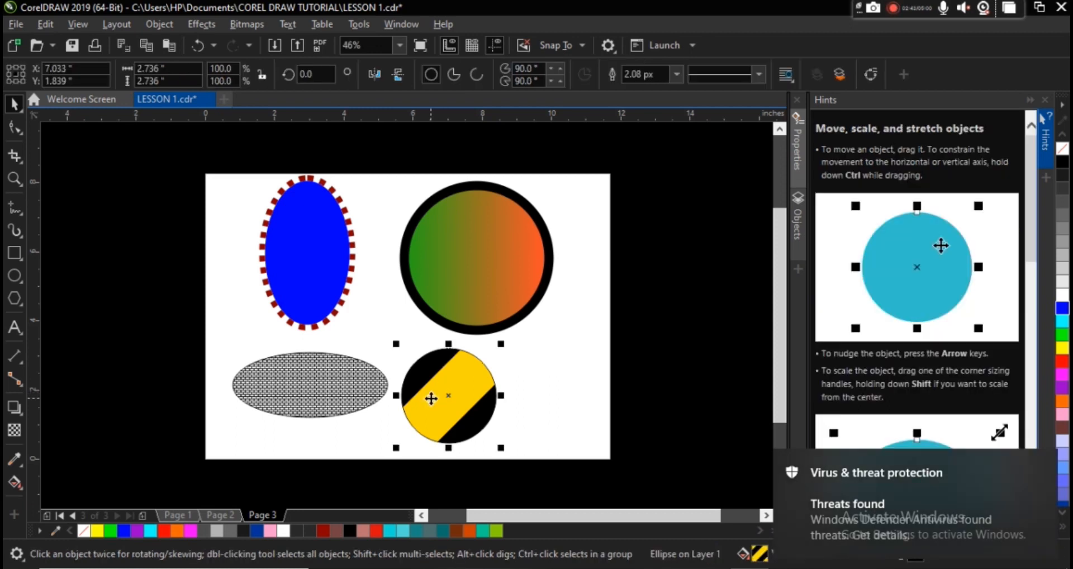
left_click_drag(432, 398, 567, 385)
key("Escape")
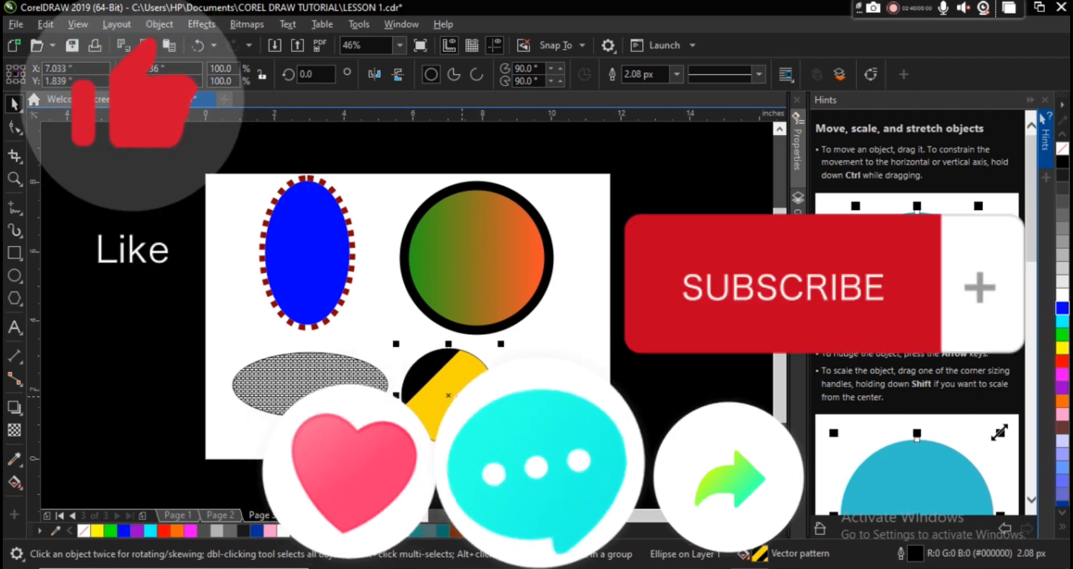
left_click_drag(453, 395, 557, 371)
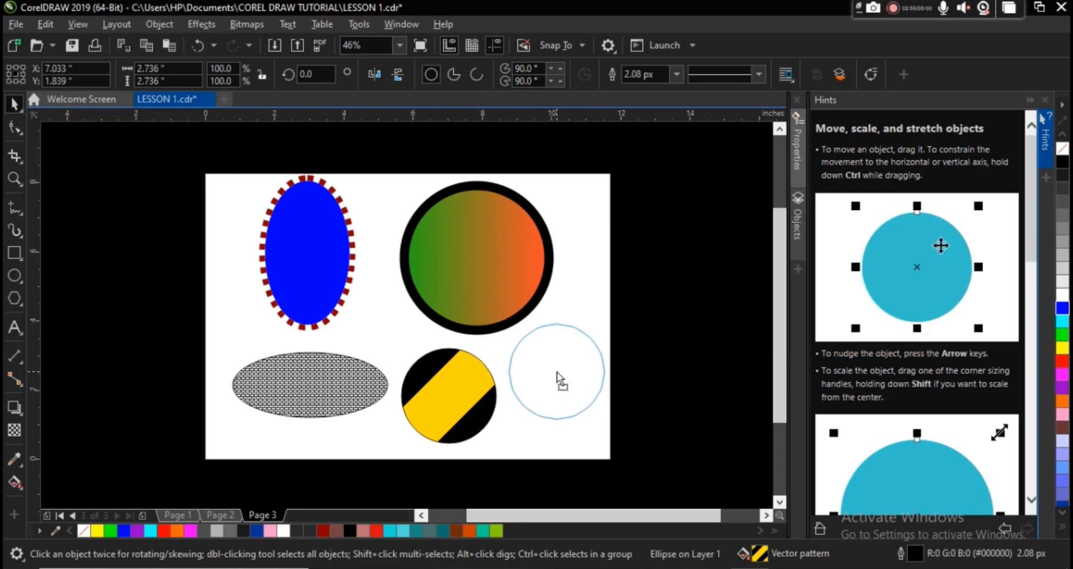
key("Escape")
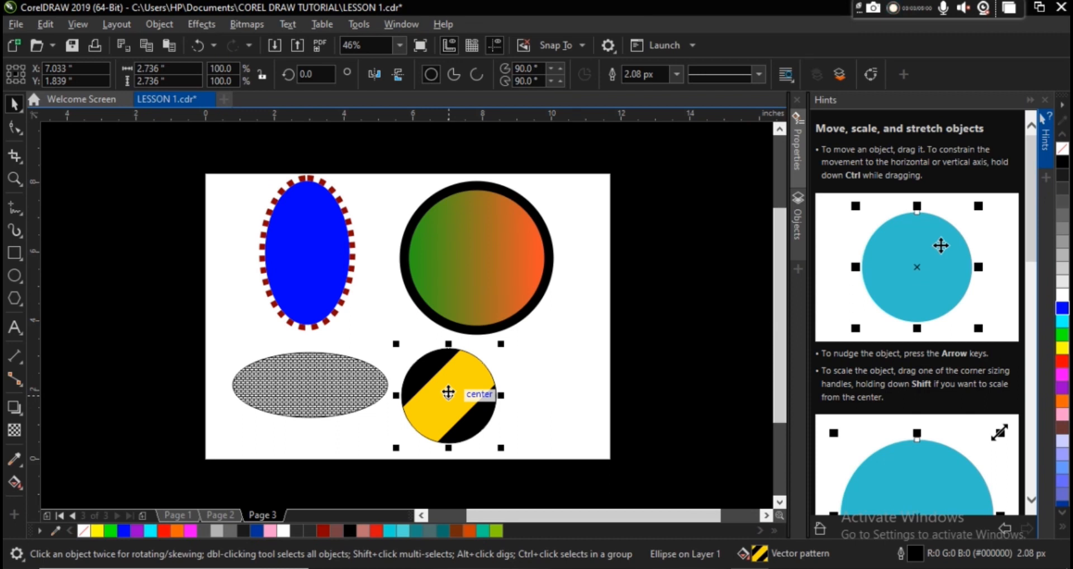
left_click_drag(448, 393, 575, 375)
left_click(566, 363)
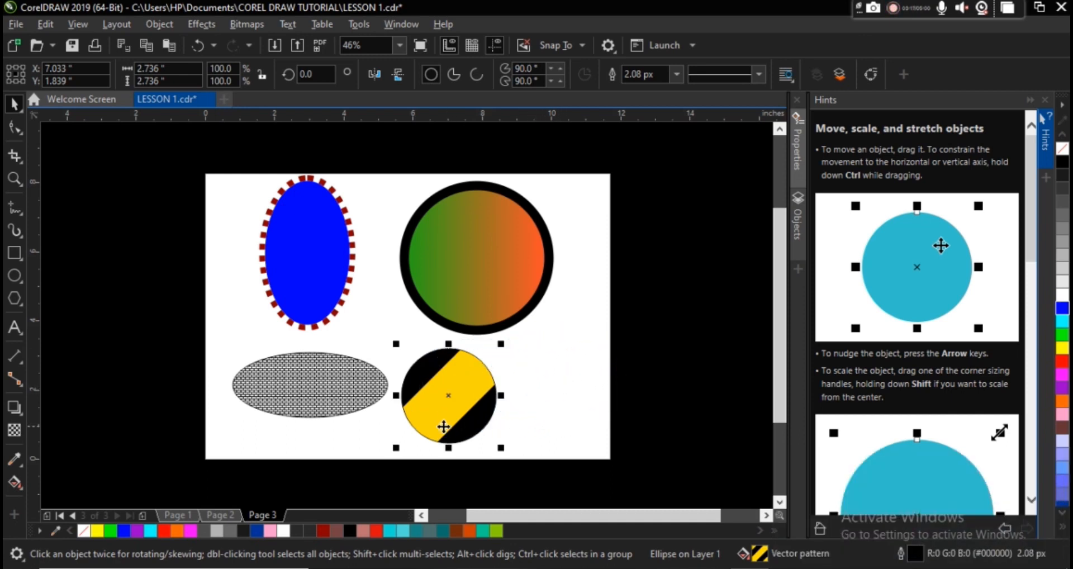
Place a copy of the striped circle beside the original at about X 10.02, Y 2.72 inches
left_click_drag(445, 407, 559, 384)
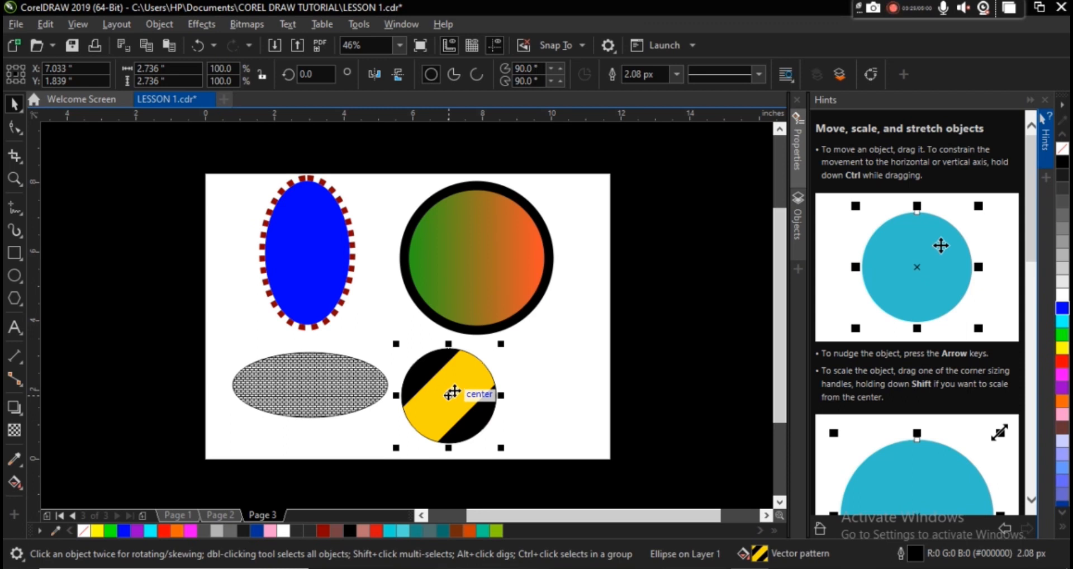
left_click_drag(446, 397, 553, 371)
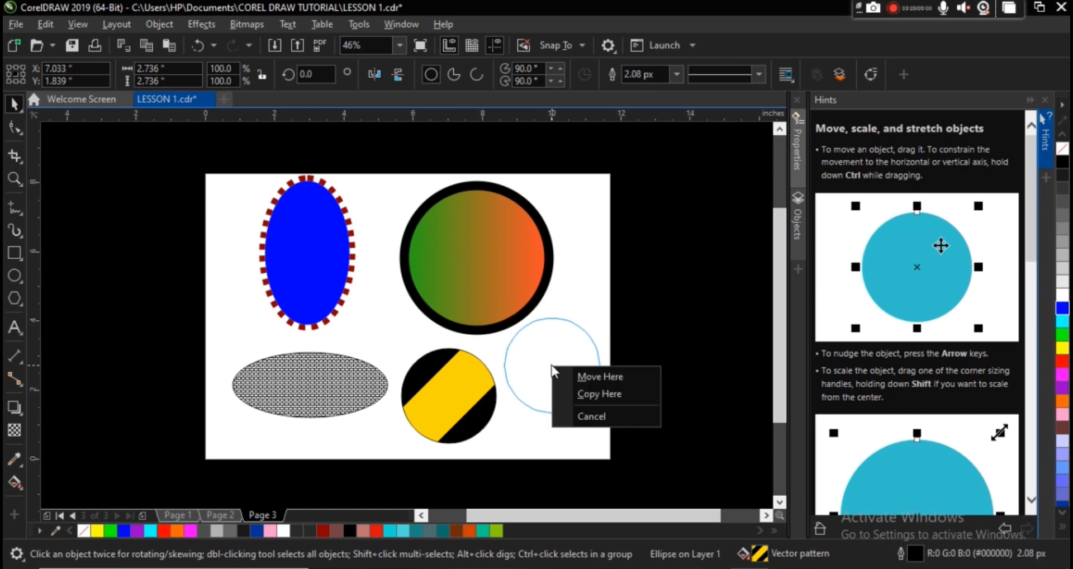
left_click(597, 394)
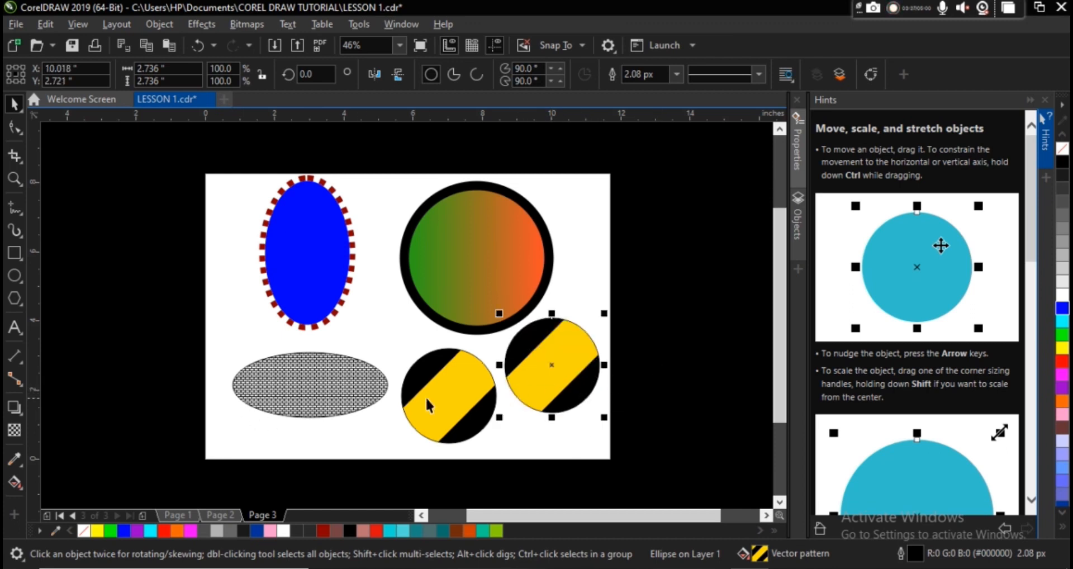
Copy the original striped circle to the area beside the blue ellipse, about X 0.55, Y 4.87 inches, and delete that copy
left_click_drag(430, 406, 115, 231)
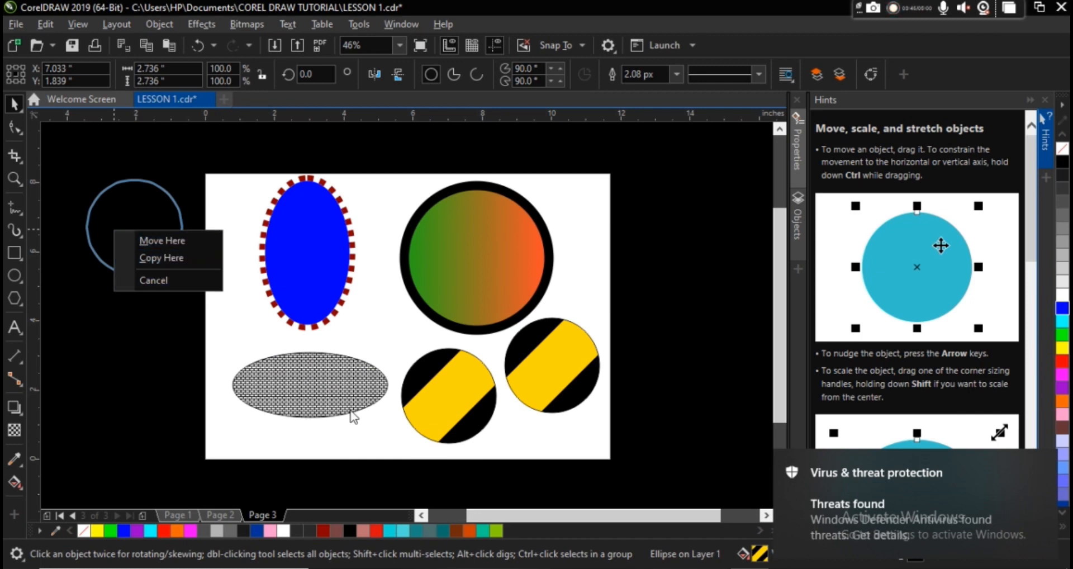
left_click(140, 258)
left_click(154, 348)
left_click_drag(140, 274, 228, 338)
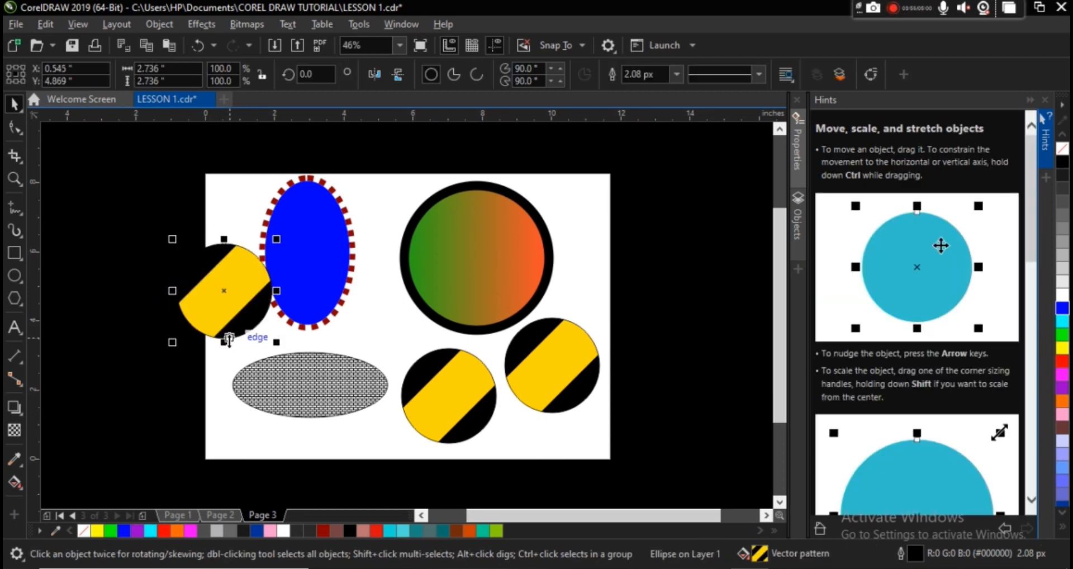
key("Delete")
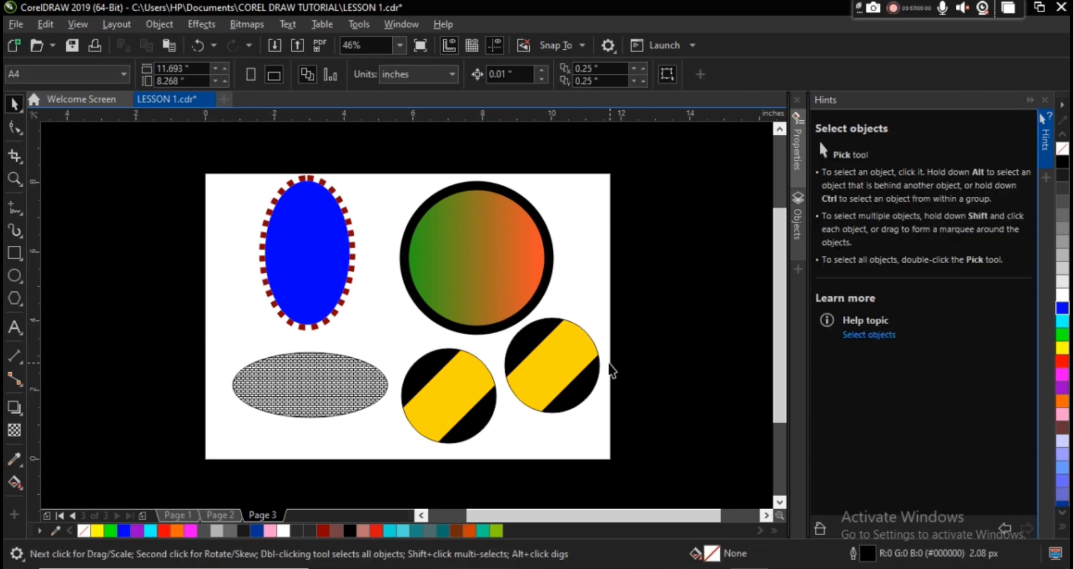
Shrink the copied striped circle and center it on the original, selecting both circles together
left_click(569, 364)
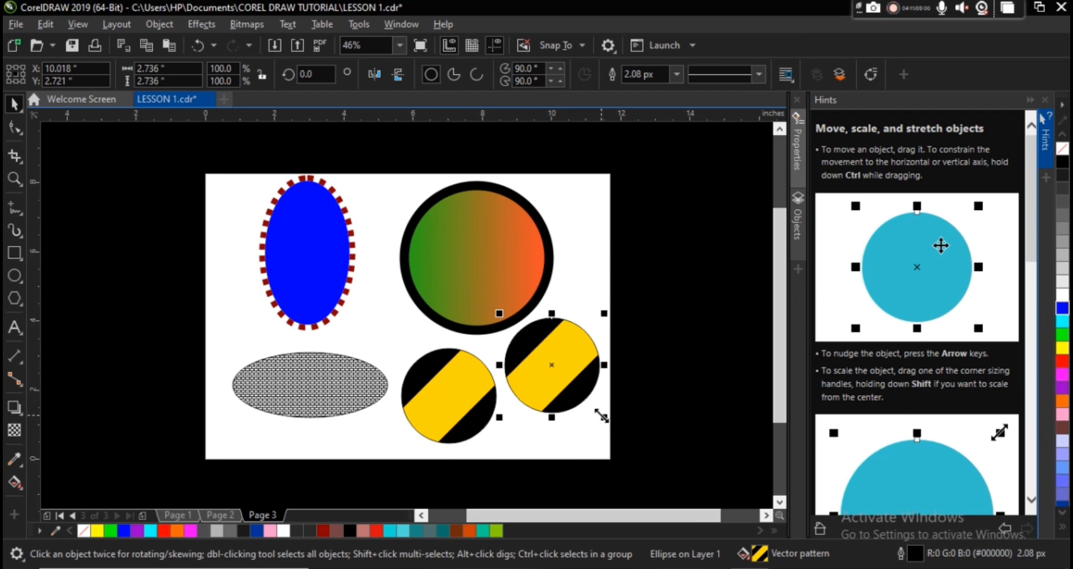
left_click(597, 413)
left_click(594, 404)
left_click_drag(604, 418, 594, 414)
left_click_drag(565, 364, 449, 396)
left_click_drag(373, 337, 532, 459)
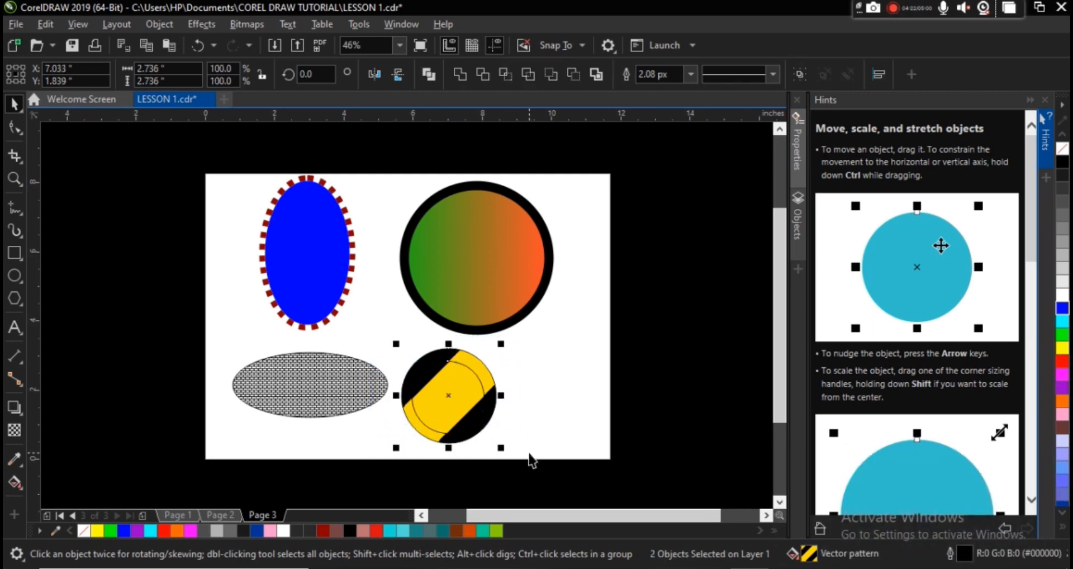
Move both concentric circles together to about X 9.50, Y 2.00 inches and fill the inner circle with white
left_click_drag(449, 400, 534, 394)
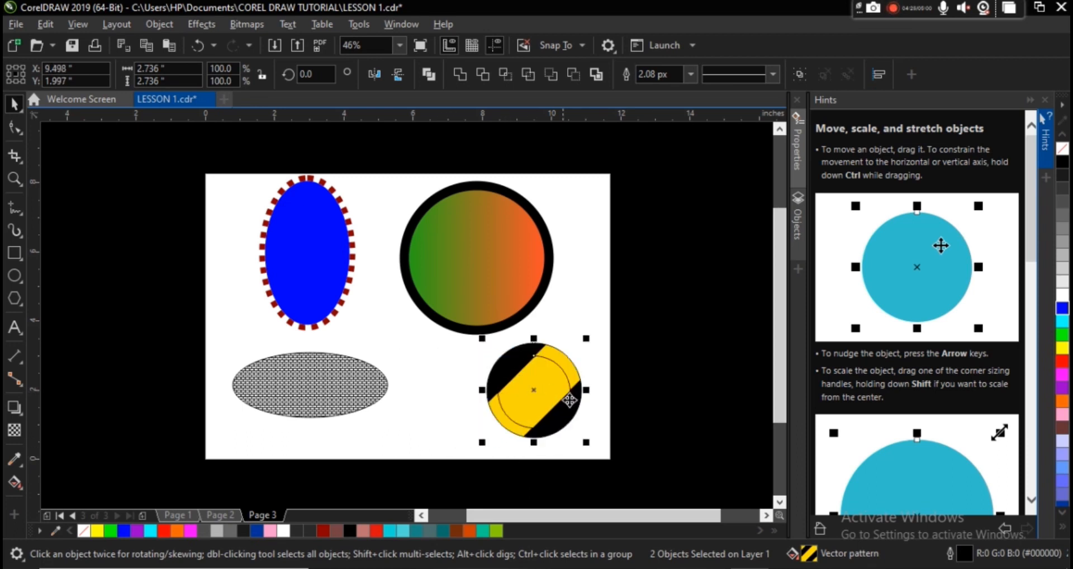
left_click(677, 395)
left_click(551, 393)
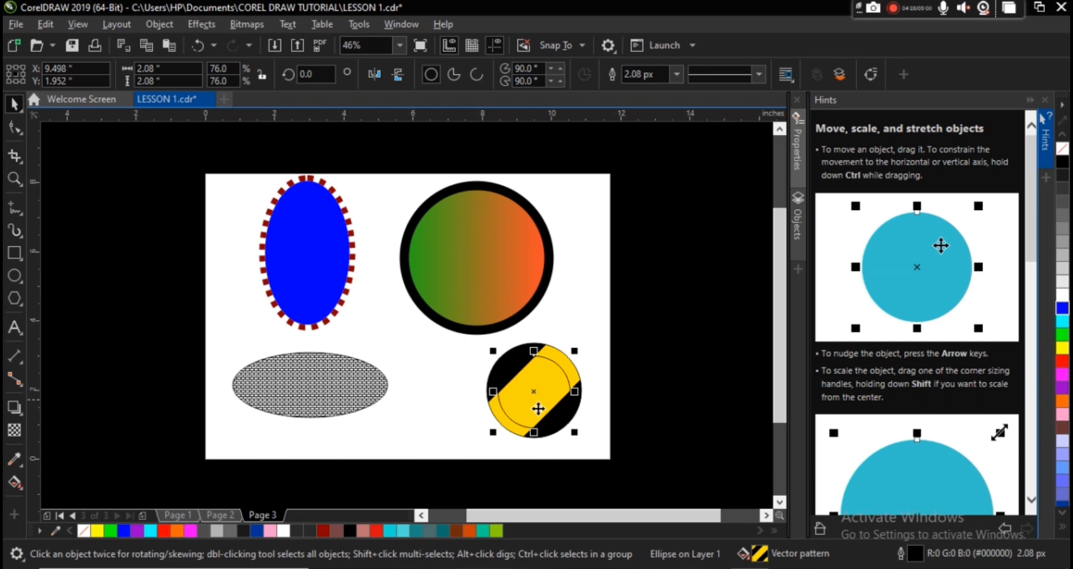
left_click(283, 530)
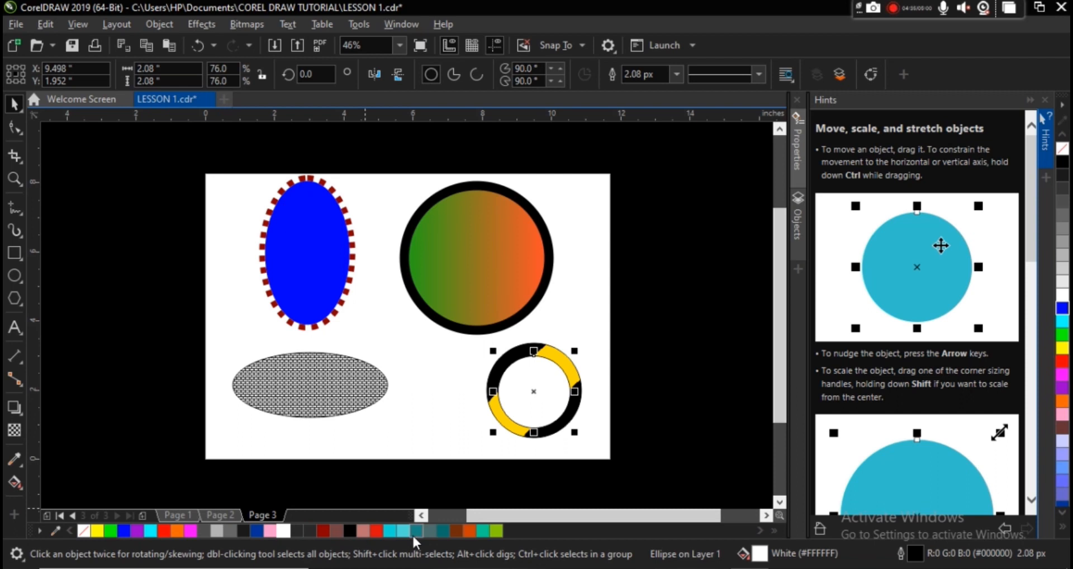
Set the inner circle's outline to 25 px wide and color it red (#BD0000) in the Outline Pen settings
key("F12")
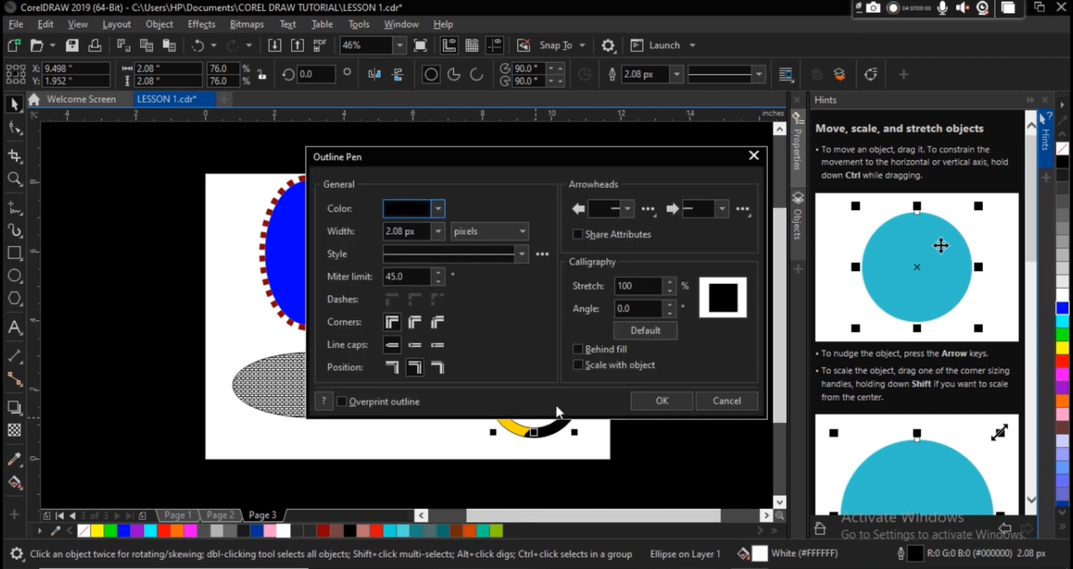
left_click(437, 231)
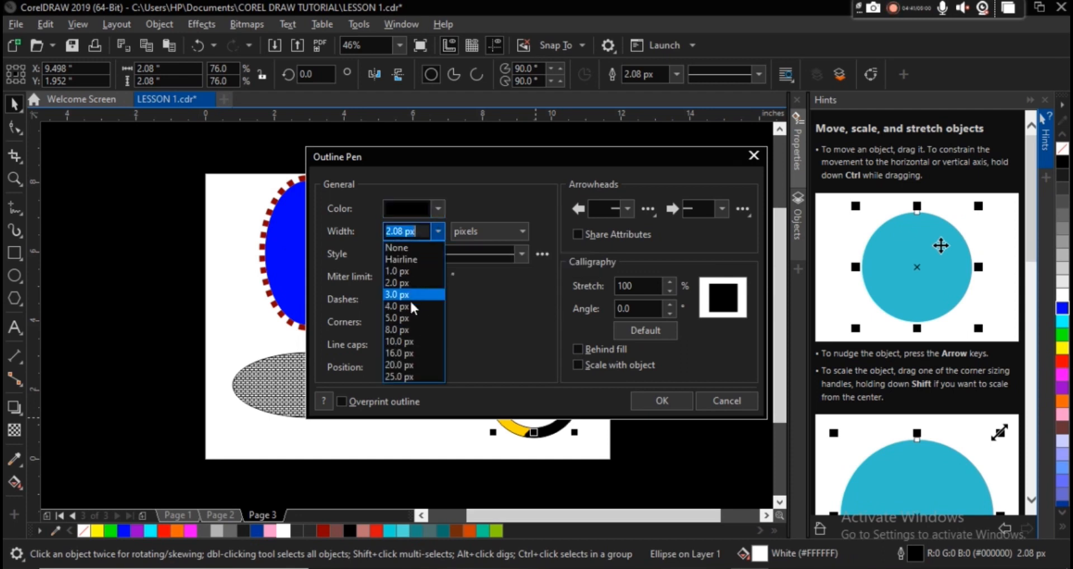
left_click(409, 365)
left_click_drag(514, 158, 789, 133)
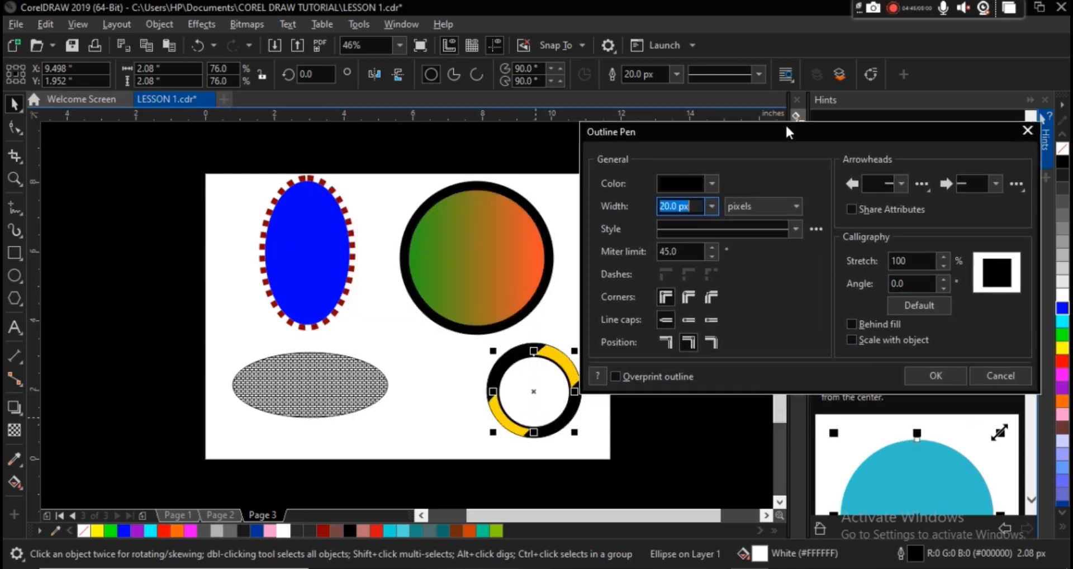
left_click(711, 205)
left_click(676, 348)
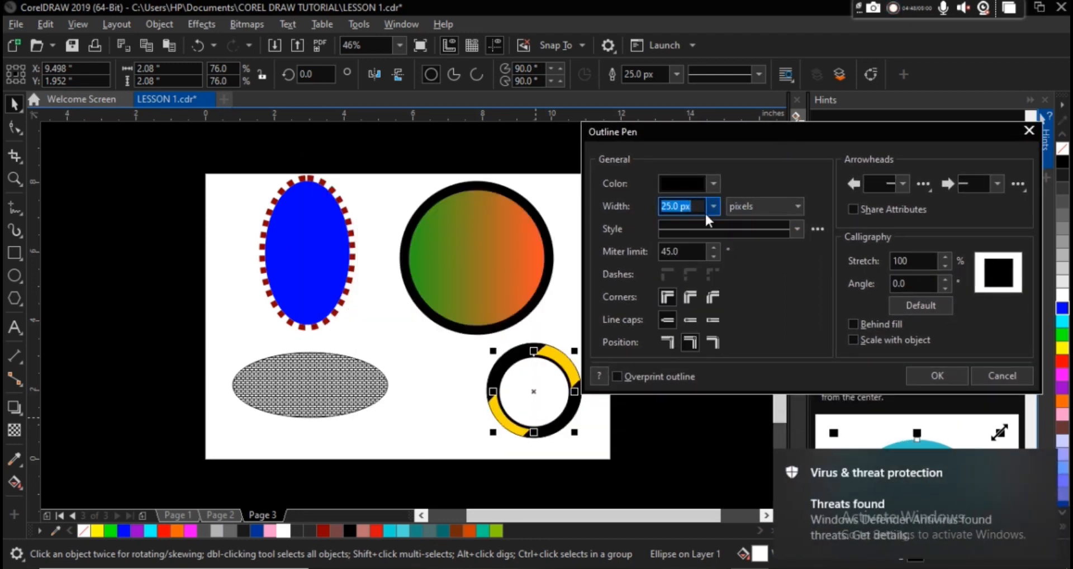
left_click(797, 229)
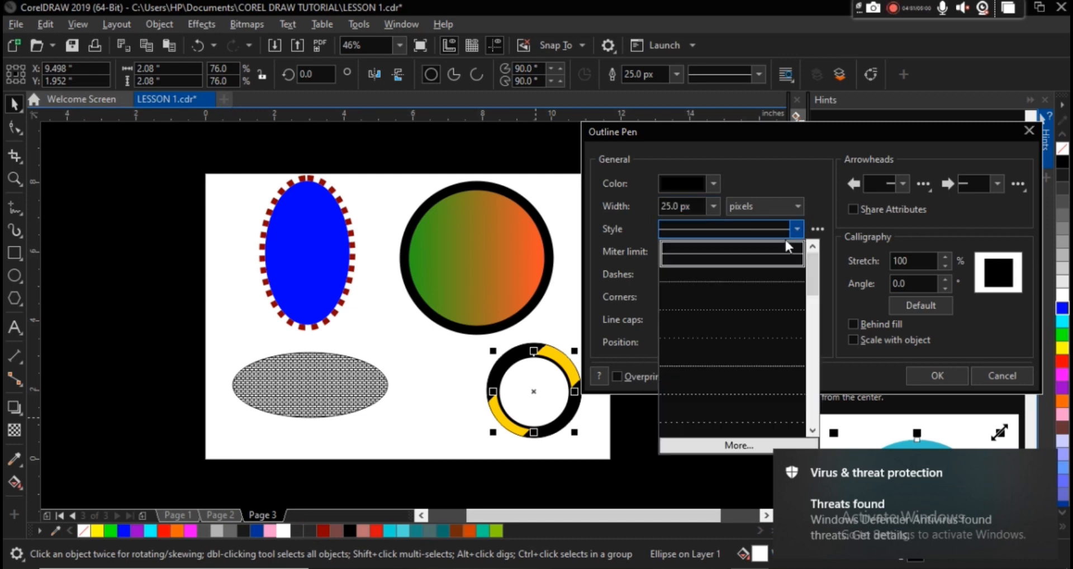
left_click(796, 174)
left_click(715, 183)
left_click(774, 287)
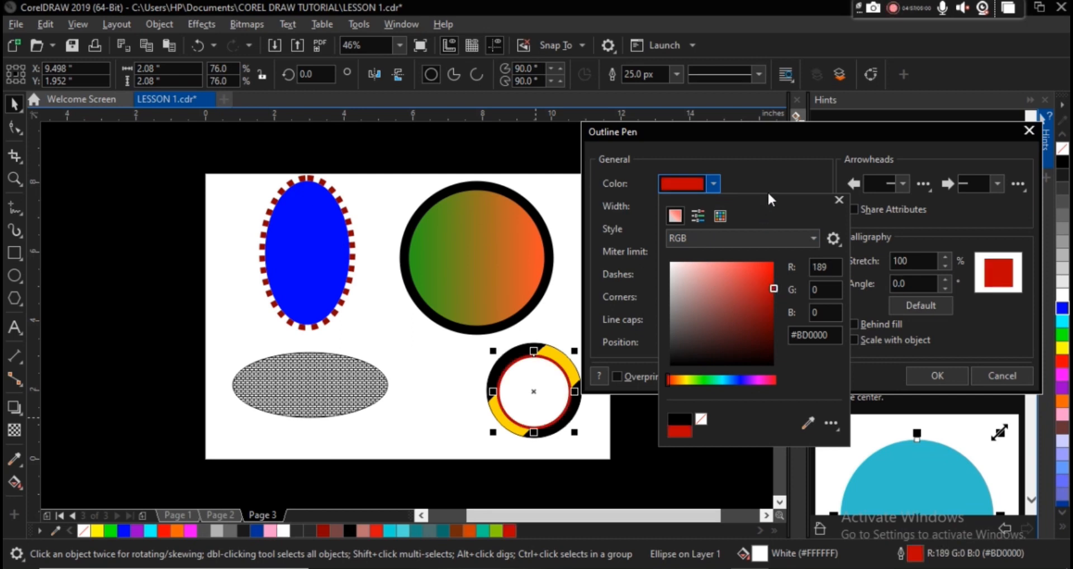
left_click(839, 143)
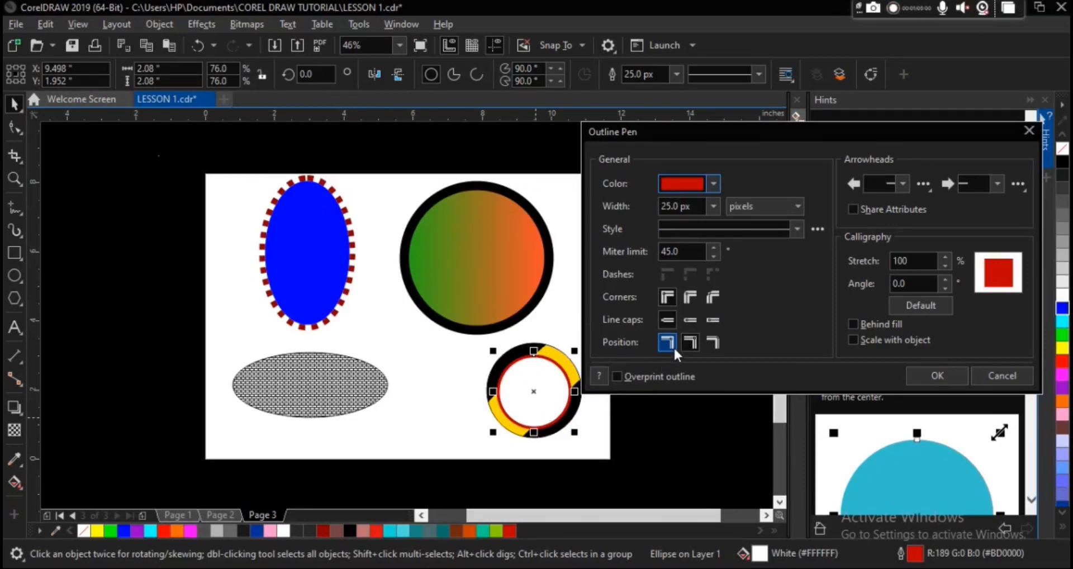
Set the inner circle's outline width to 70 pixels, keeping the solid line style
left_click(714, 206)
left_click(714, 206)
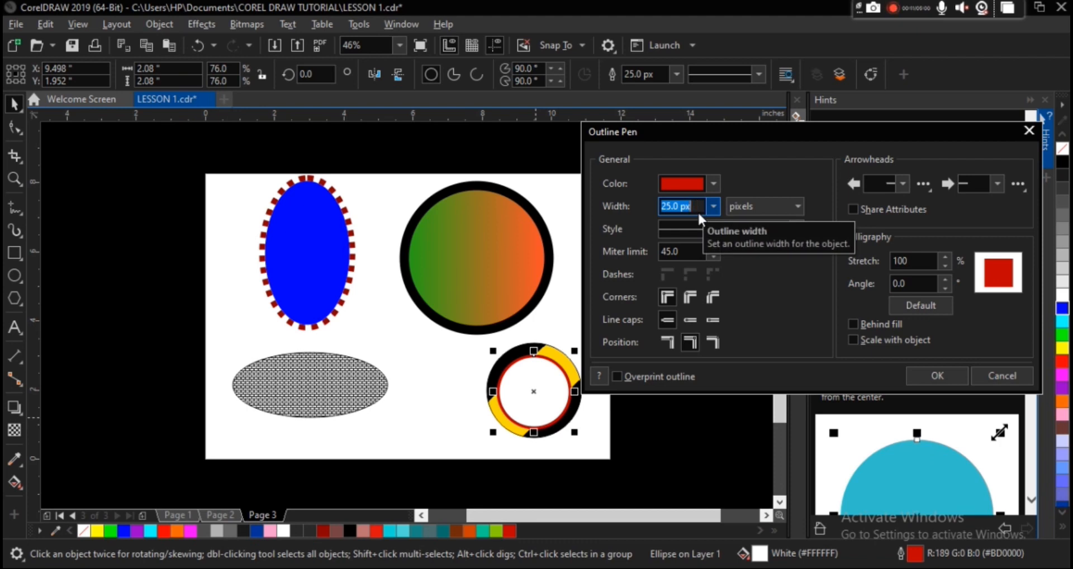
type("70")
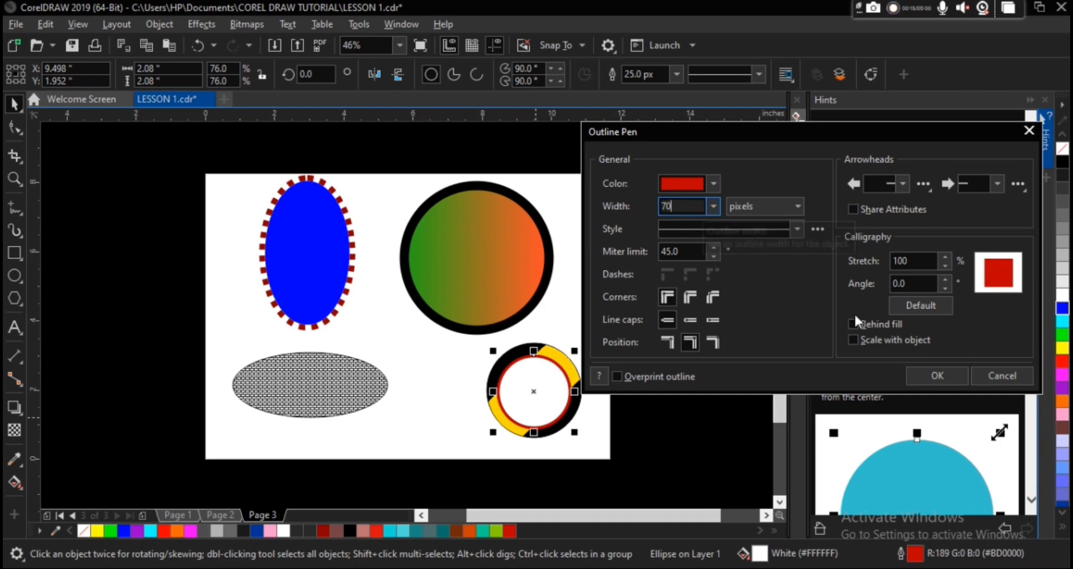
left_click(797, 229)
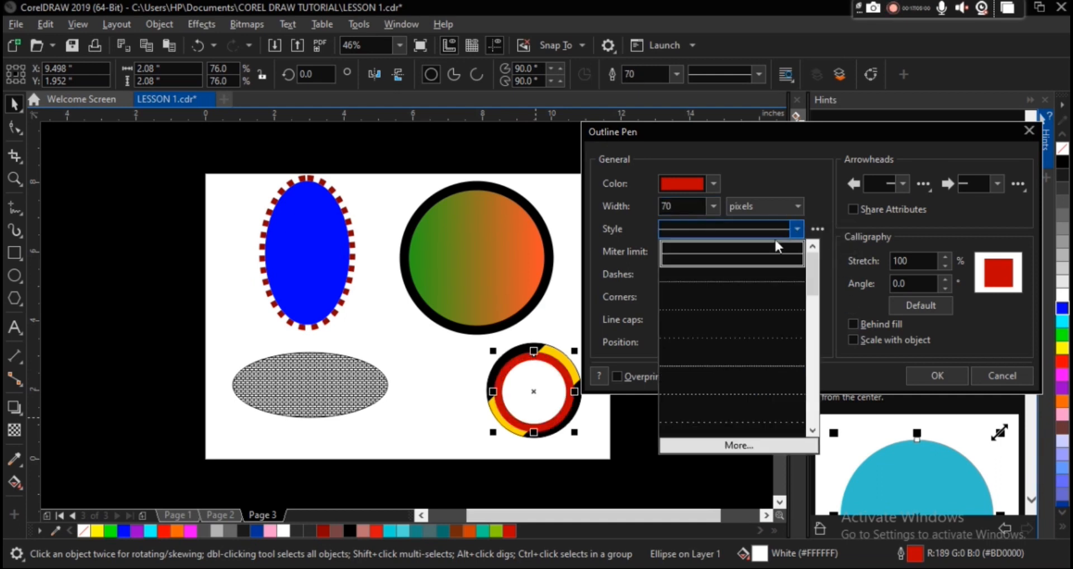
left_click(829, 327)
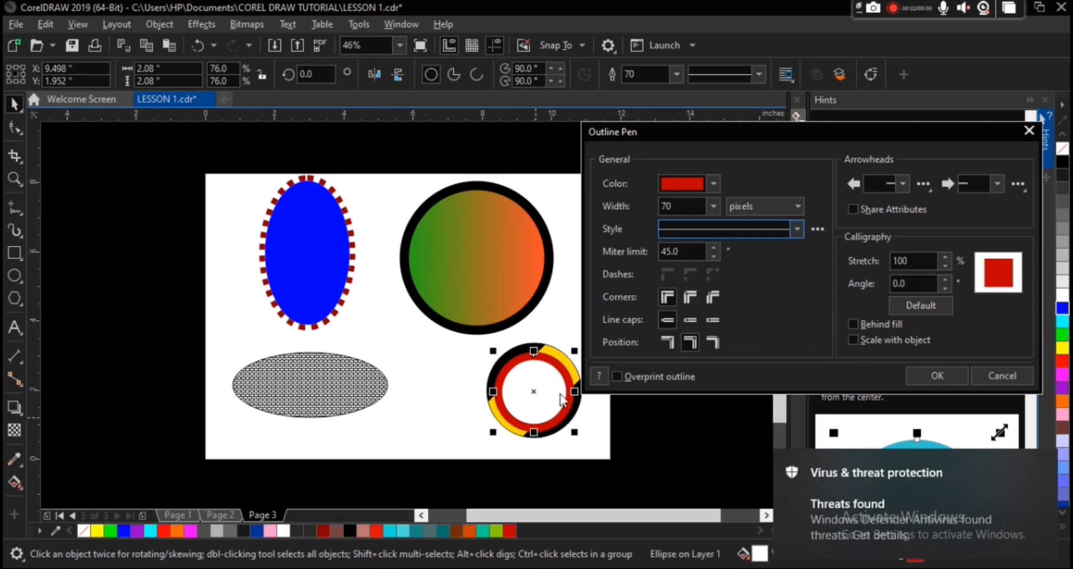
Toggle the Behind fill option repeatedly to compare the inner circle's outline in front of and behind its fill, leaving it enabled
left_click(853, 324)
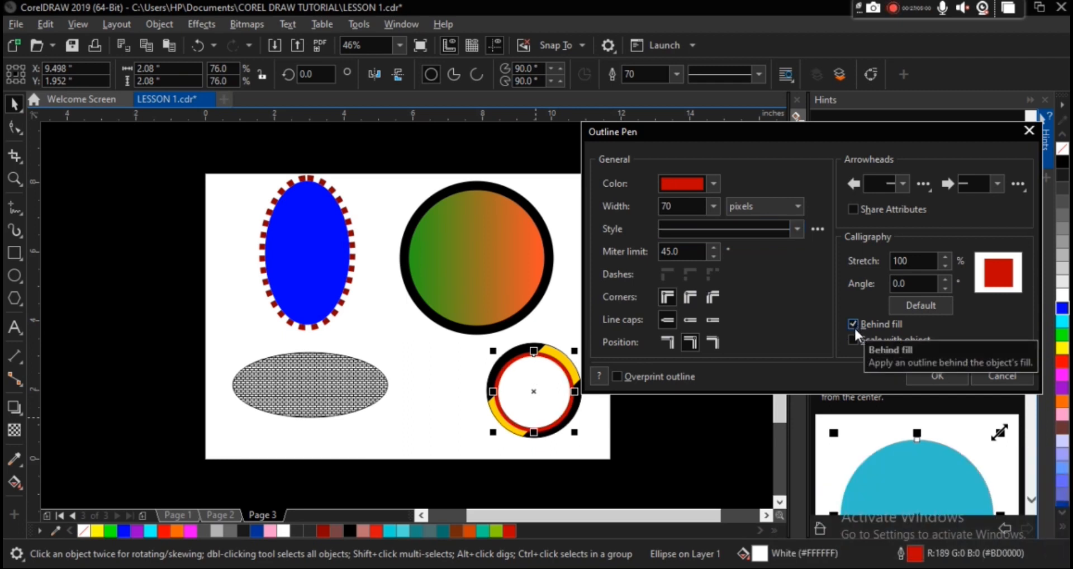
left_click(854, 322)
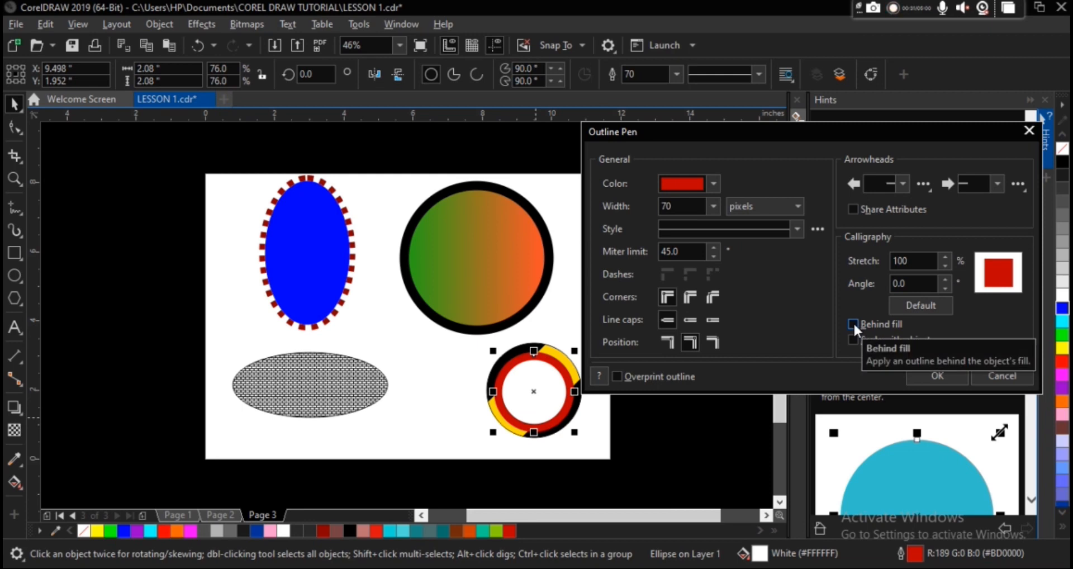
left_click(853, 323)
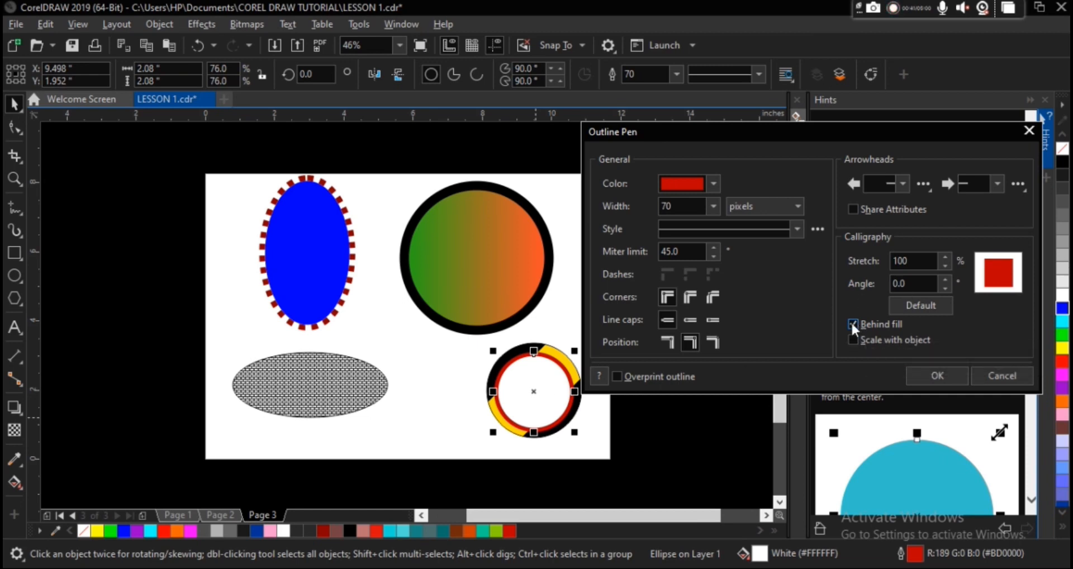
left_click(853, 324)
left_click(852, 325)
left_click(852, 324)
left_click(852, 325)
left_click(852, 324)
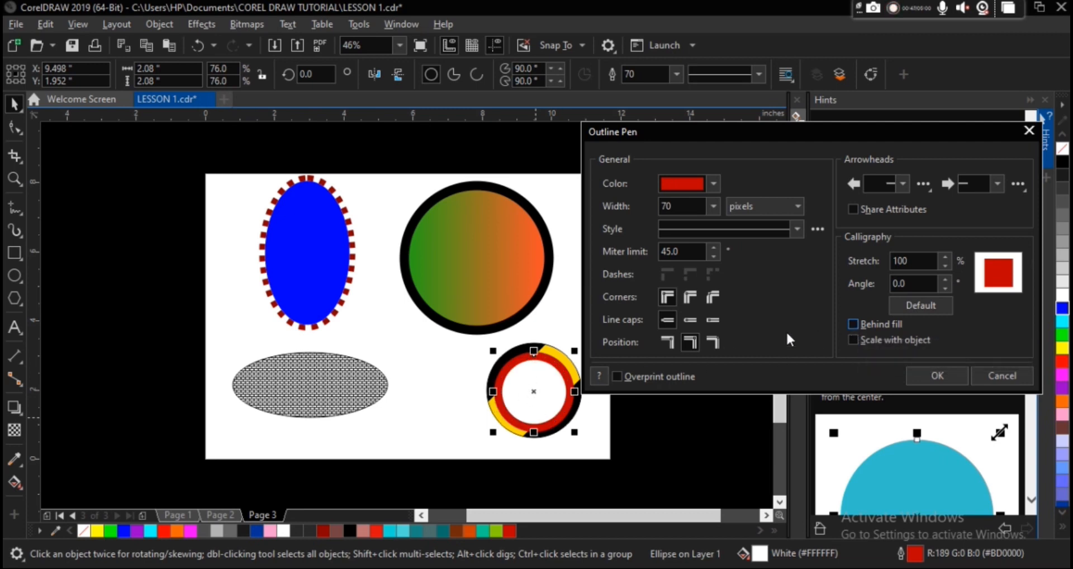
left_click(854, 321)
left_click(854, 322)
left_click(854, 322)
left_click(854, 321)
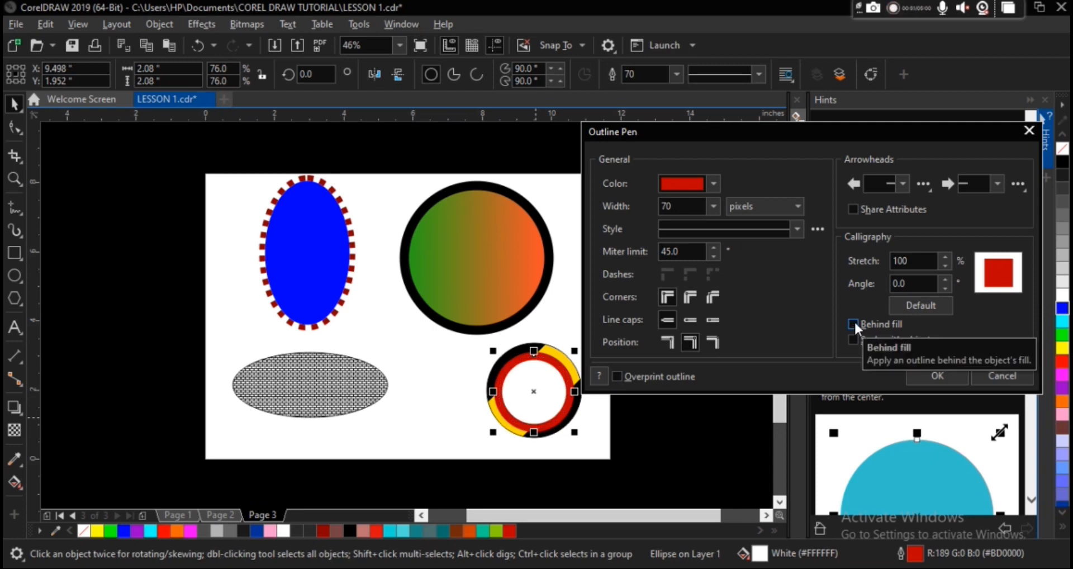
left_click(854, 322)
left_click(854, 322)
left_click(854, 322)
left_click(854, 322)
left_click(854, 322)
left_click(854, 322)
left_click(854, 321)
Switch Scale with object on and off for the outline, and turn Behind fill off and on again
left_click(852, 340)
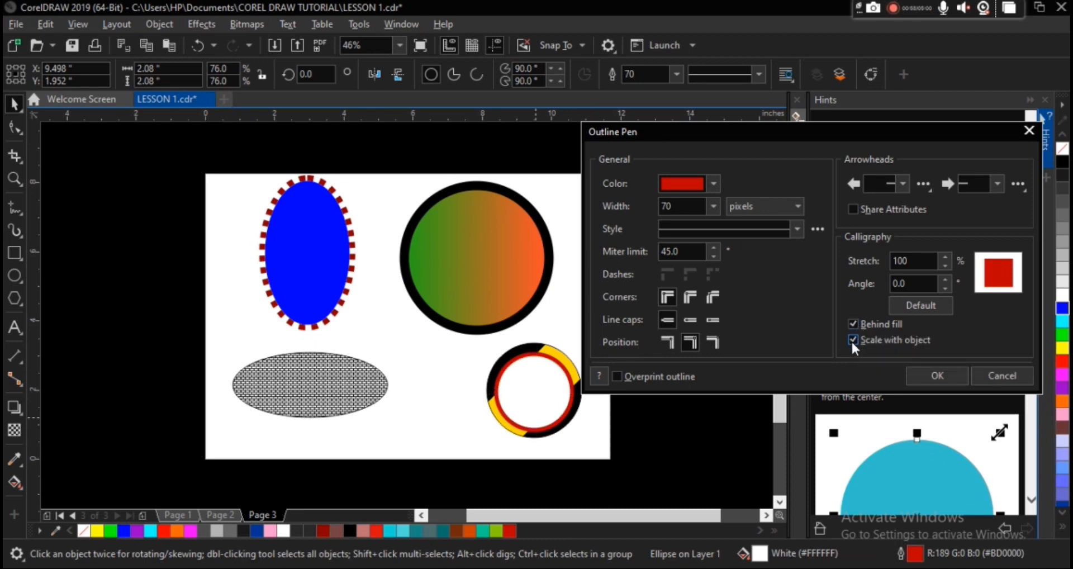
left_click(852, 340)
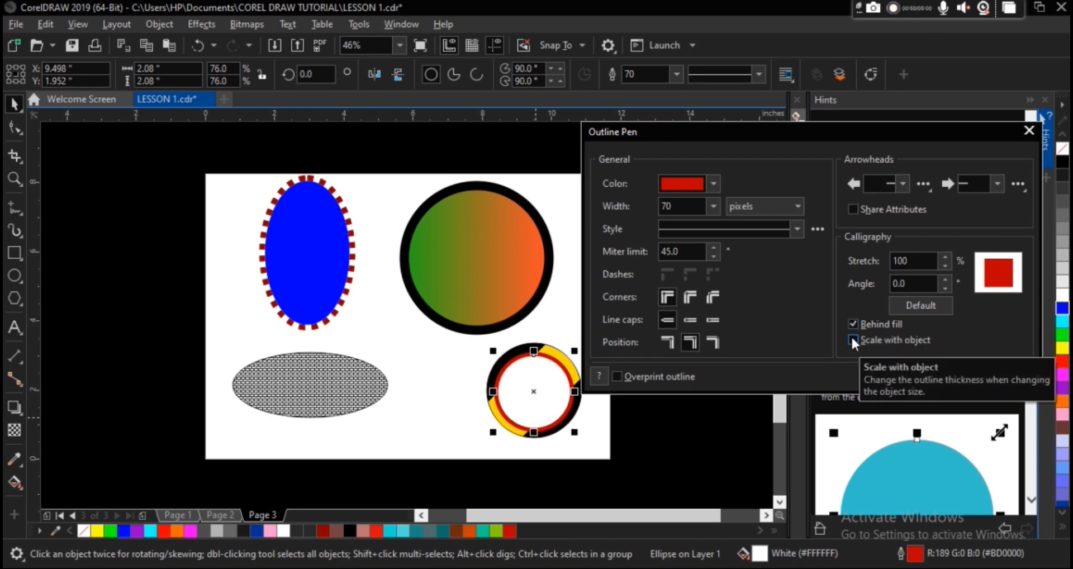
left_click(853, 323)
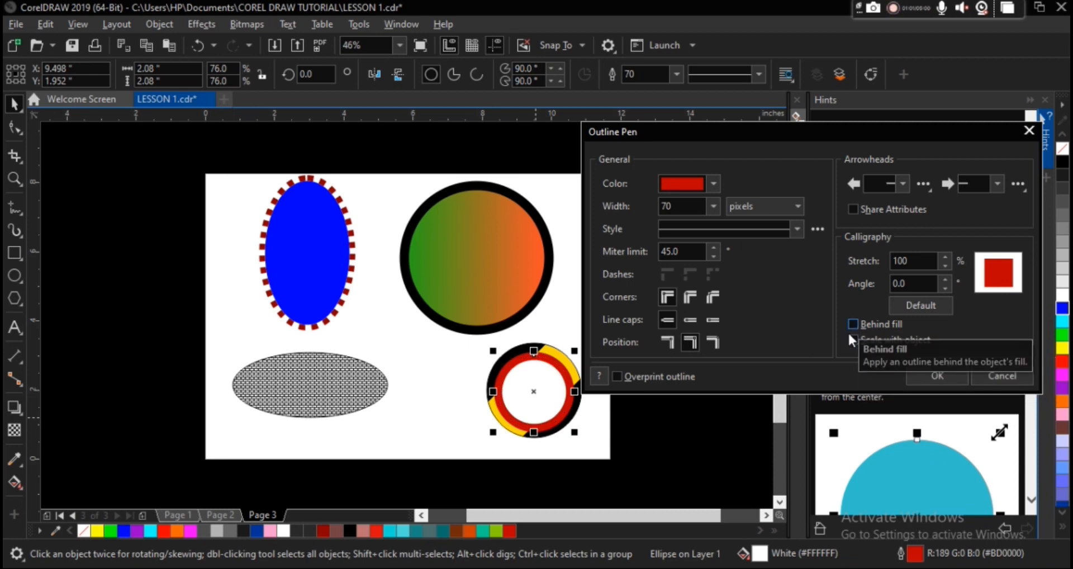
left_click(857, 327)
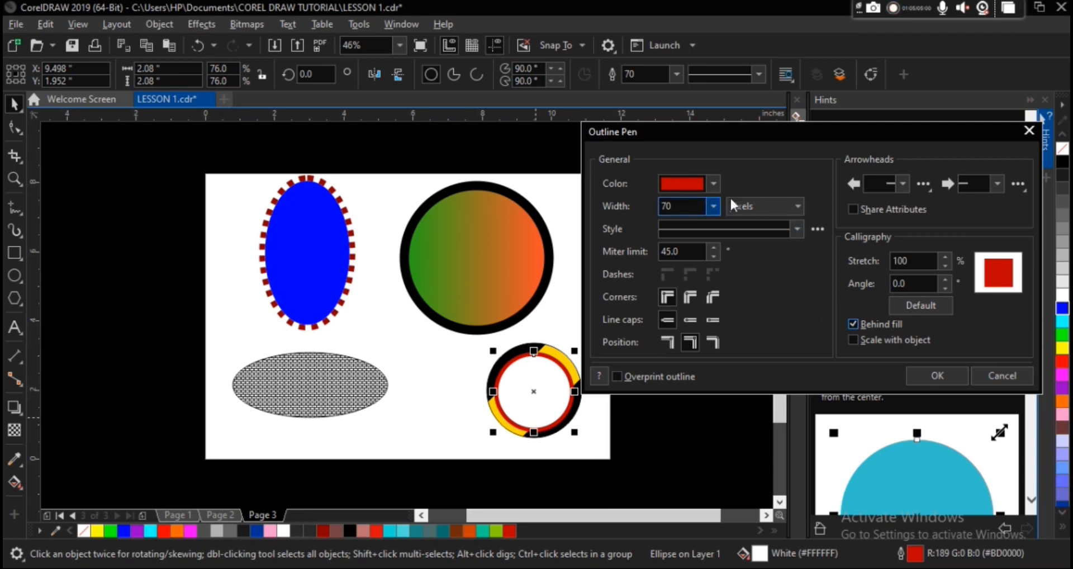
Set the inner circle's outline width to 100 pixels, disable Behind fill, and apply the outline settings
double_click(692, 210)
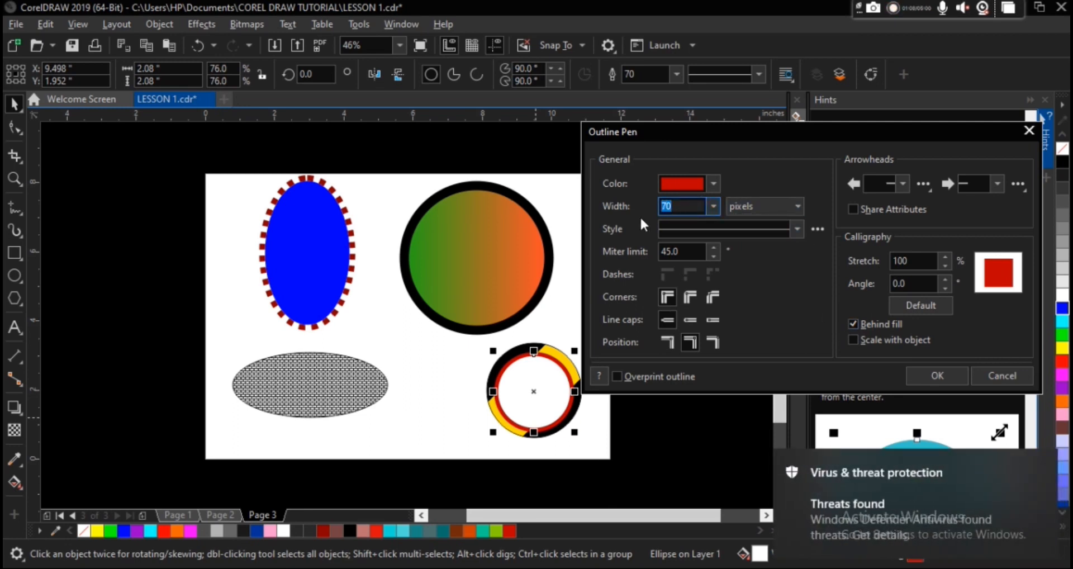
type("100")
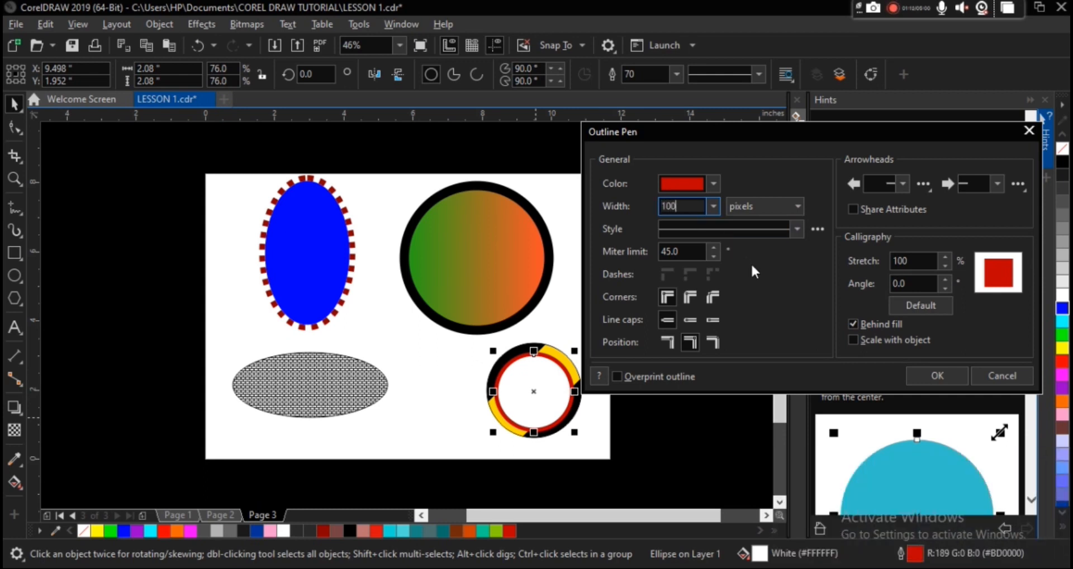
left_click(796, 229)
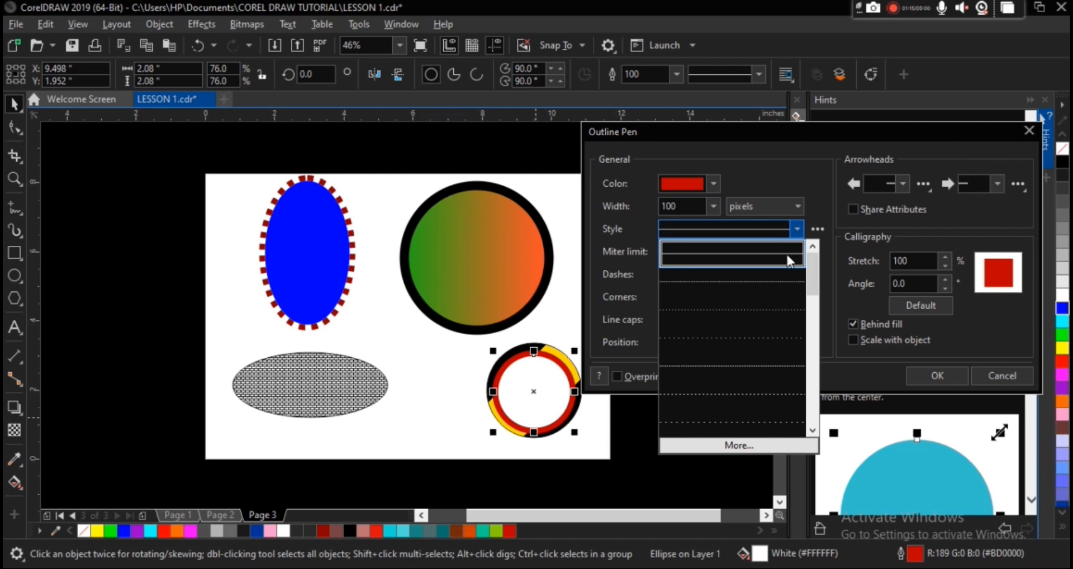
left_click(823, 312)
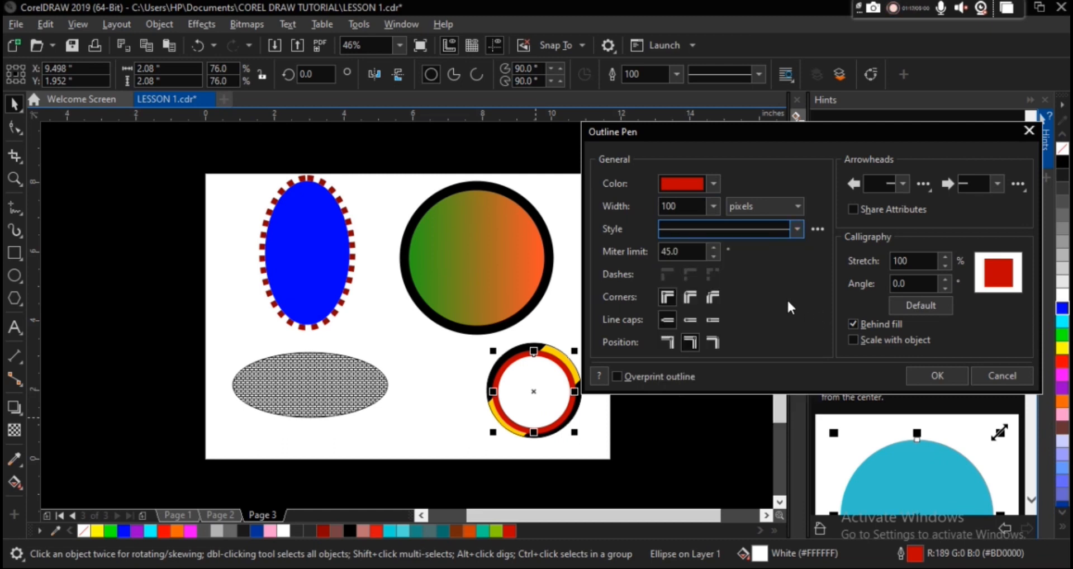
left_click(850, 322)
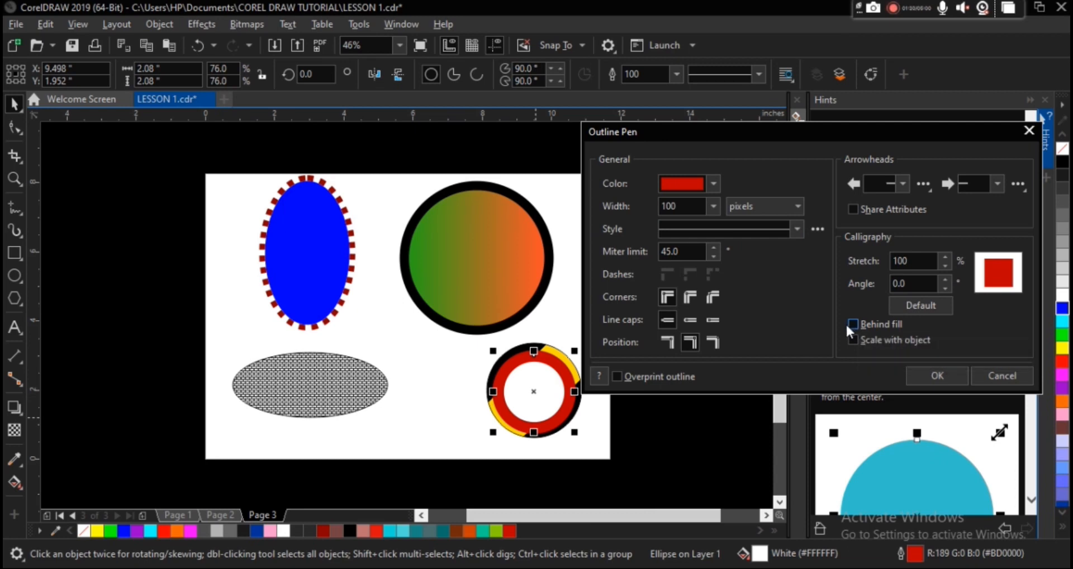
left_click(910, 375)
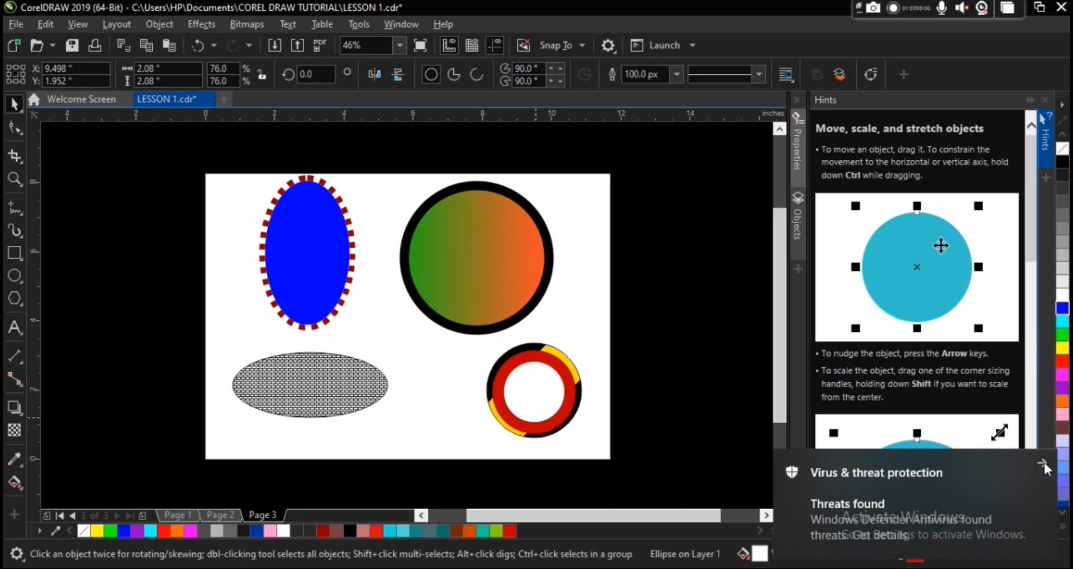
left_click(1044, 462)
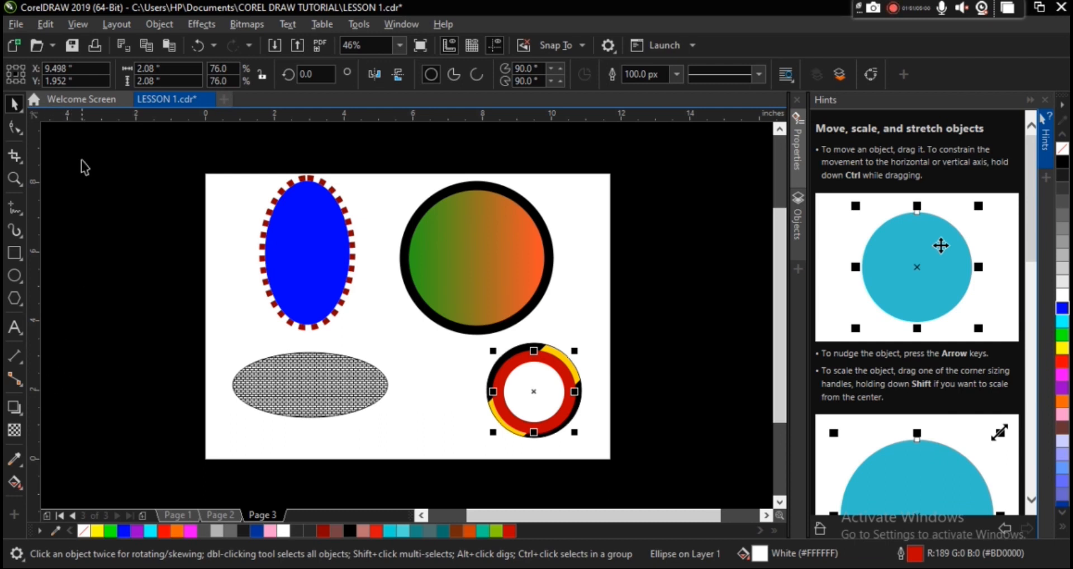
Add a fourth page and draw a circle about 3.10 inches across and an upright ellipse about 2.60 by 4.09 inches beside it
left_click(14, 279)
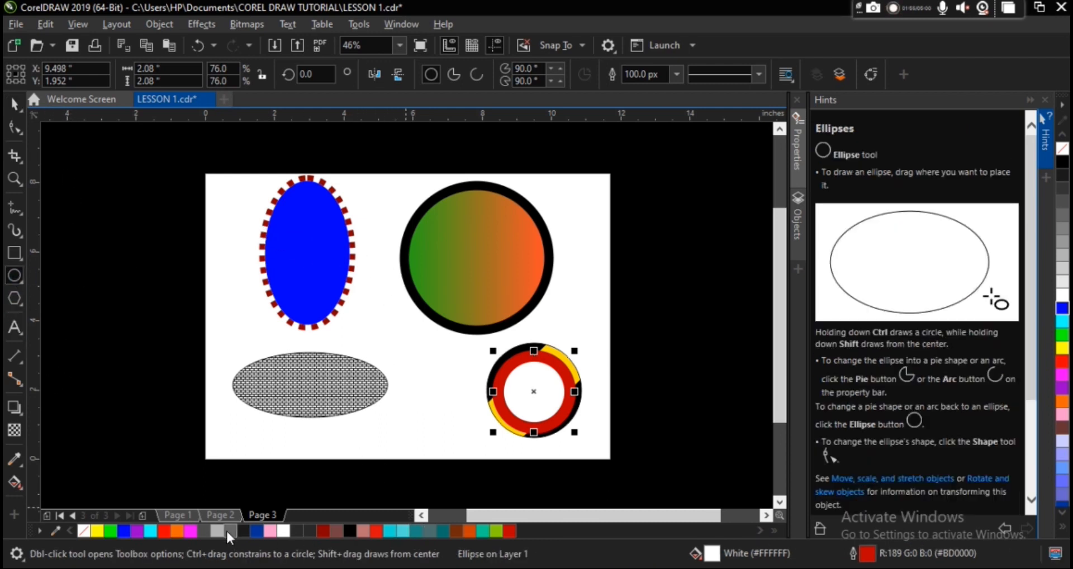
left_click(142, 515)
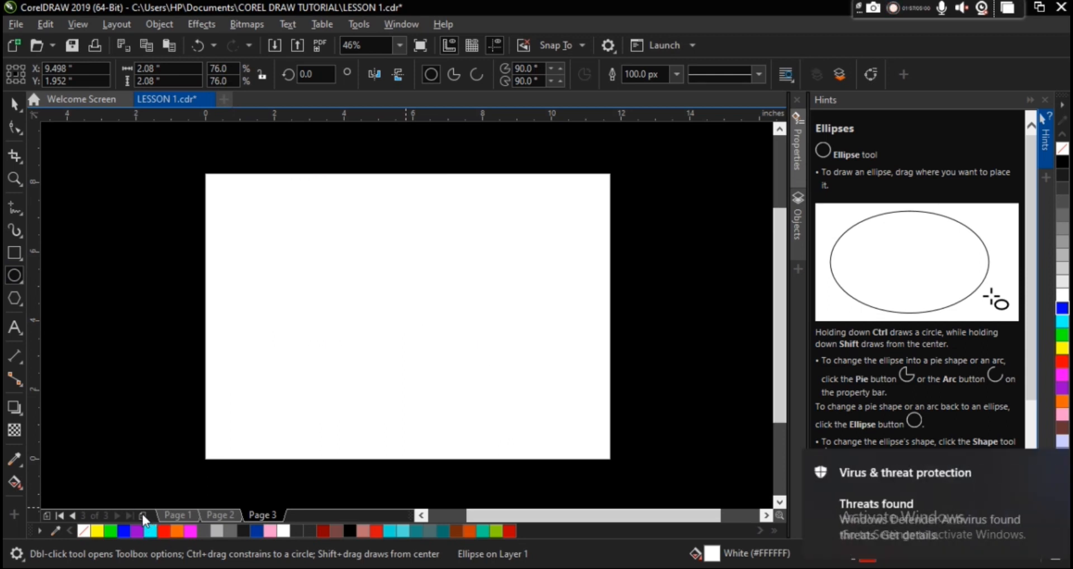
left_click(142, 515)
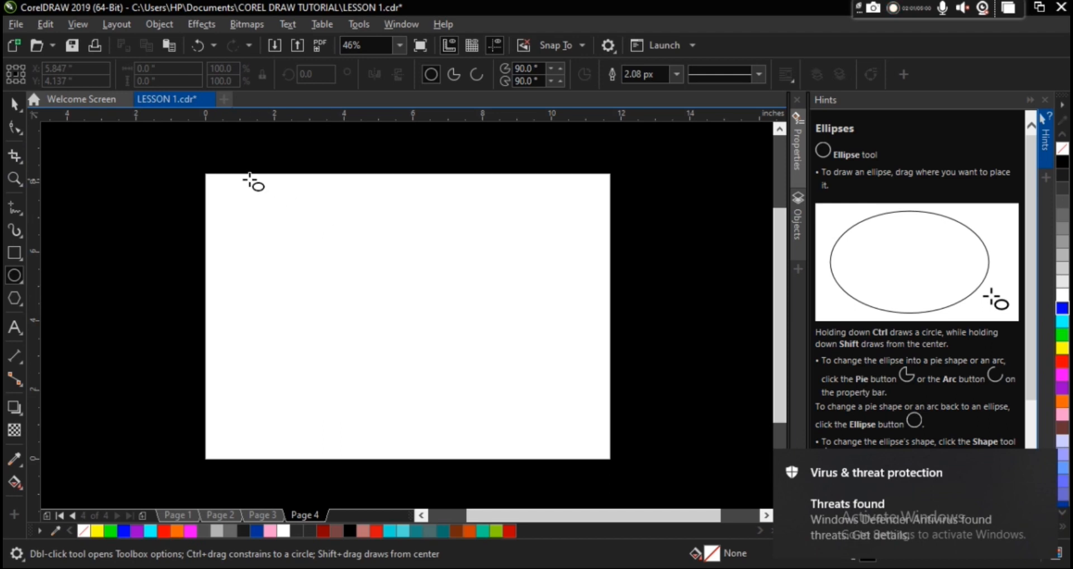
mouse_move(220, 188)
left_mouse_down()
mouse_move(332, 329)
mouse_move(307, 292)
left_mouse_up()
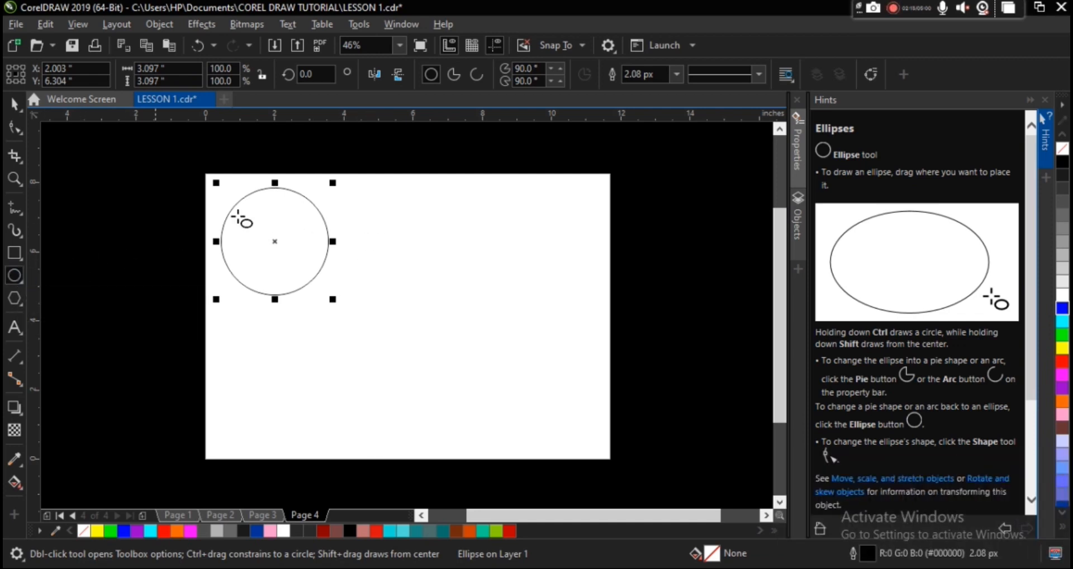
left_click_drag(367, 187, 458, 329)
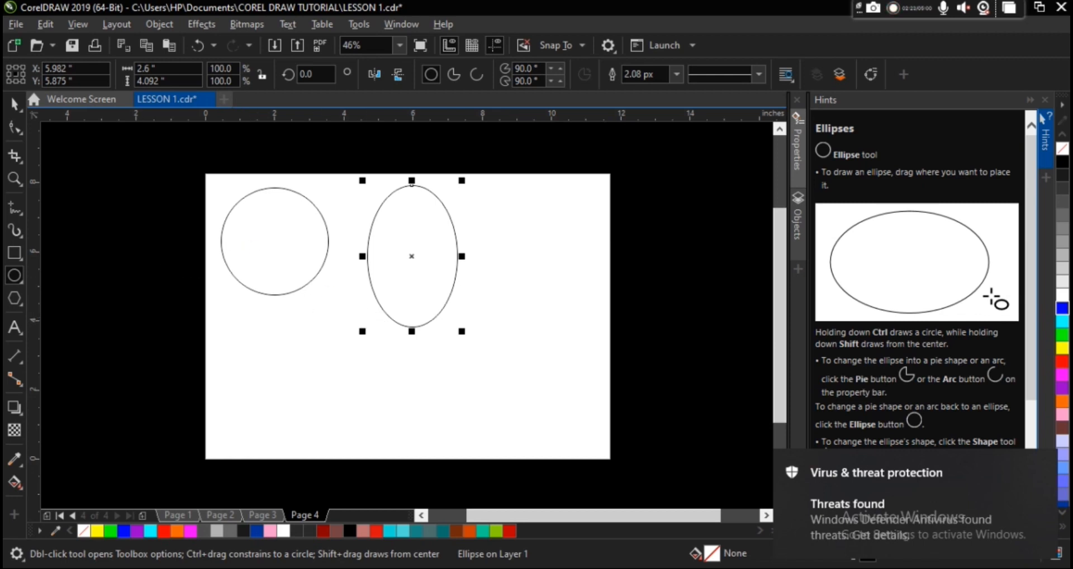
Open the circle's outline settings and change the outline colour to a very dark green (#002405)
key("space")
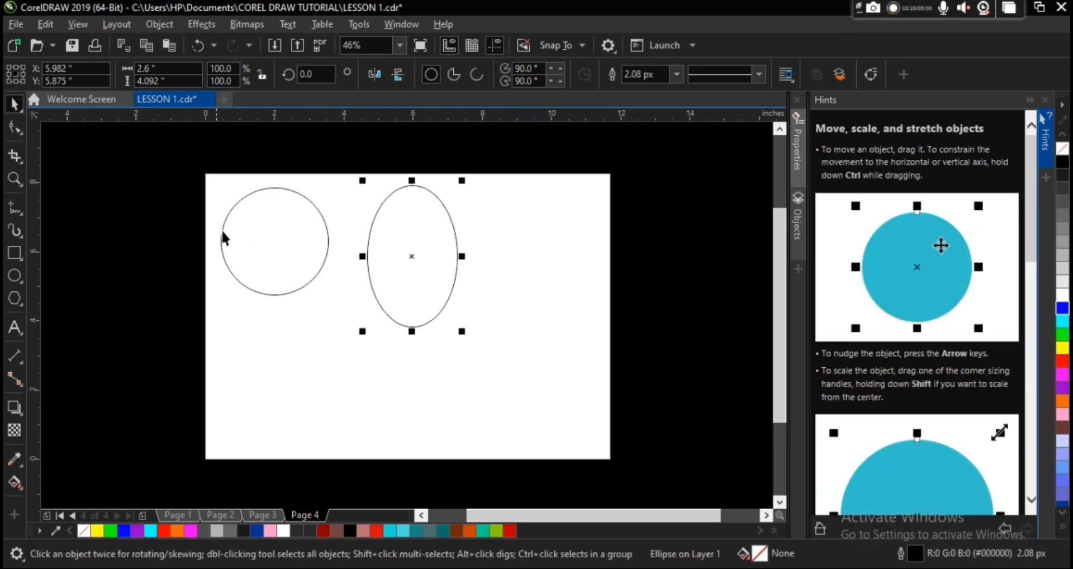
left_click(290, 281)
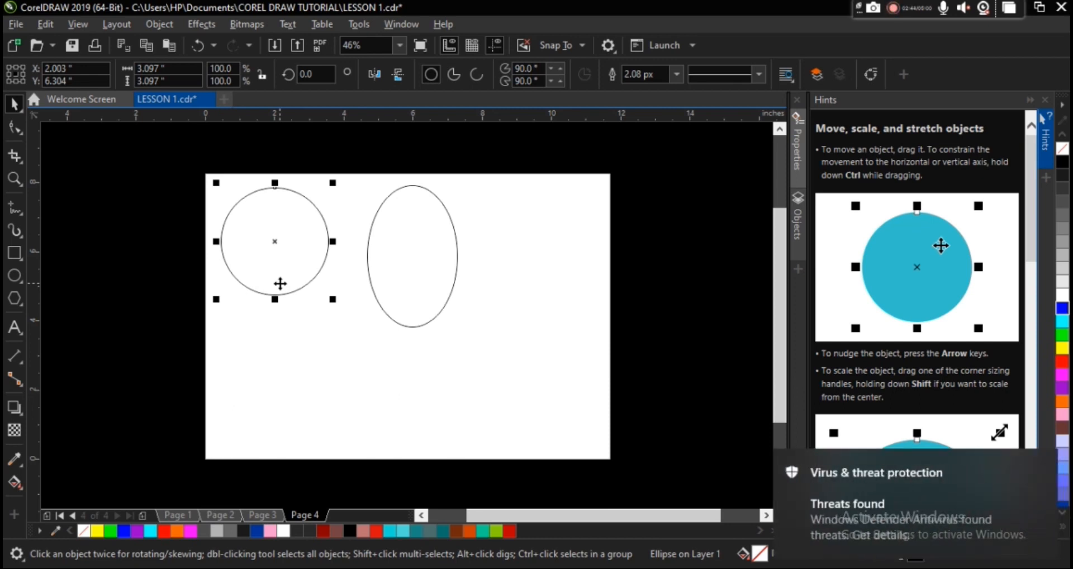
key("F12")
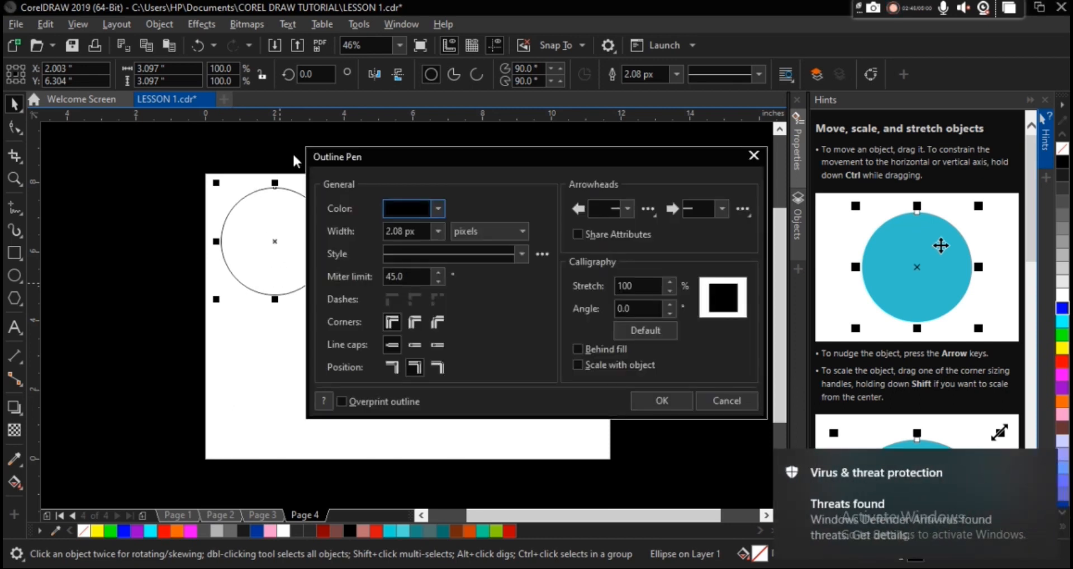
left_click_drag(380, 166, 498, 128)
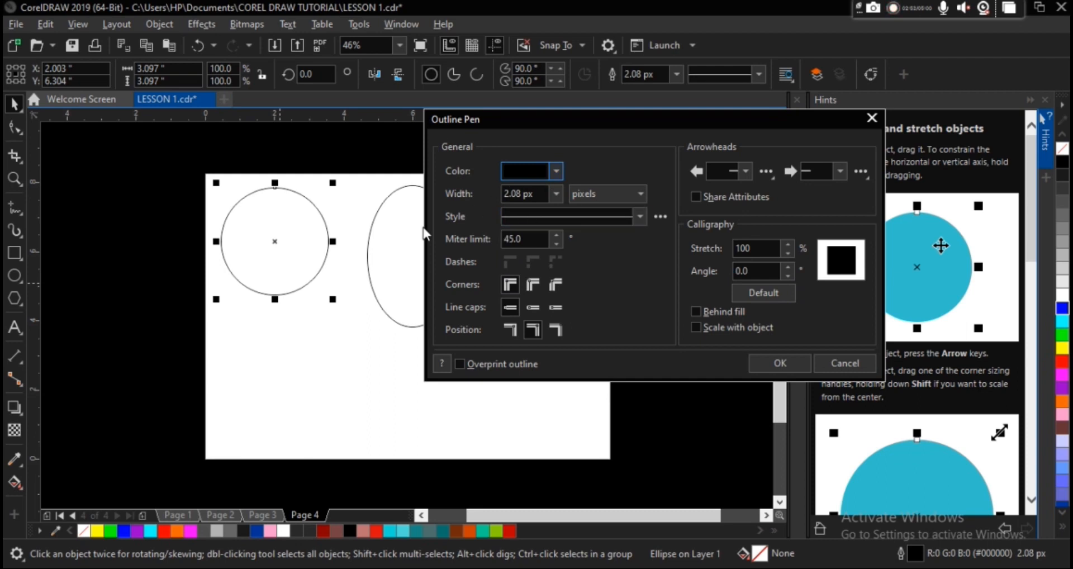
left_click(556, 174)
mouse_move(606, 332)
left_mouse_down()
mouse_move(635, 265)
mouse_move(616, 285)
left_mouse_up()
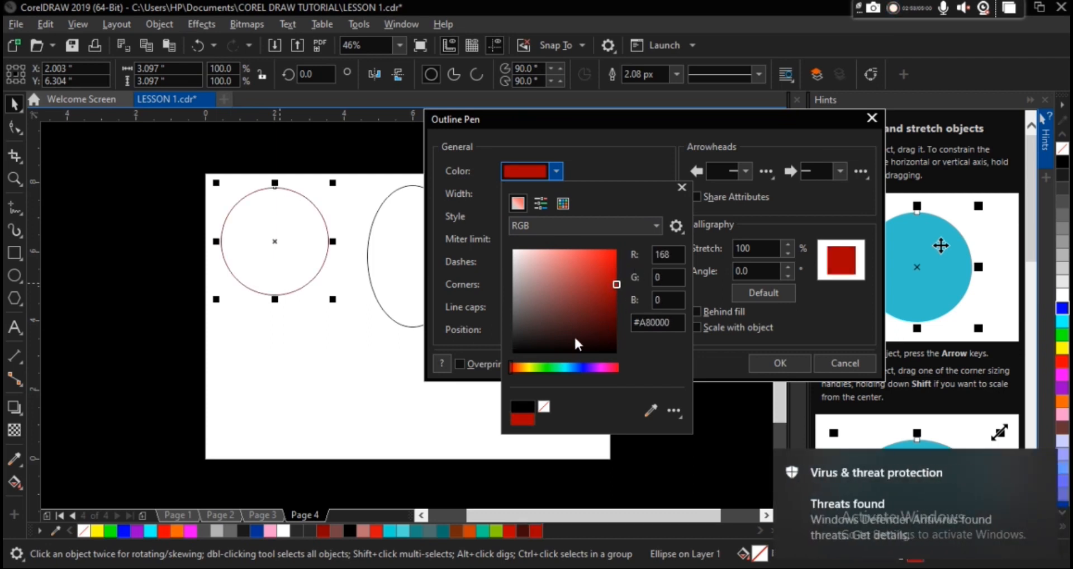
left_click(550, 367)
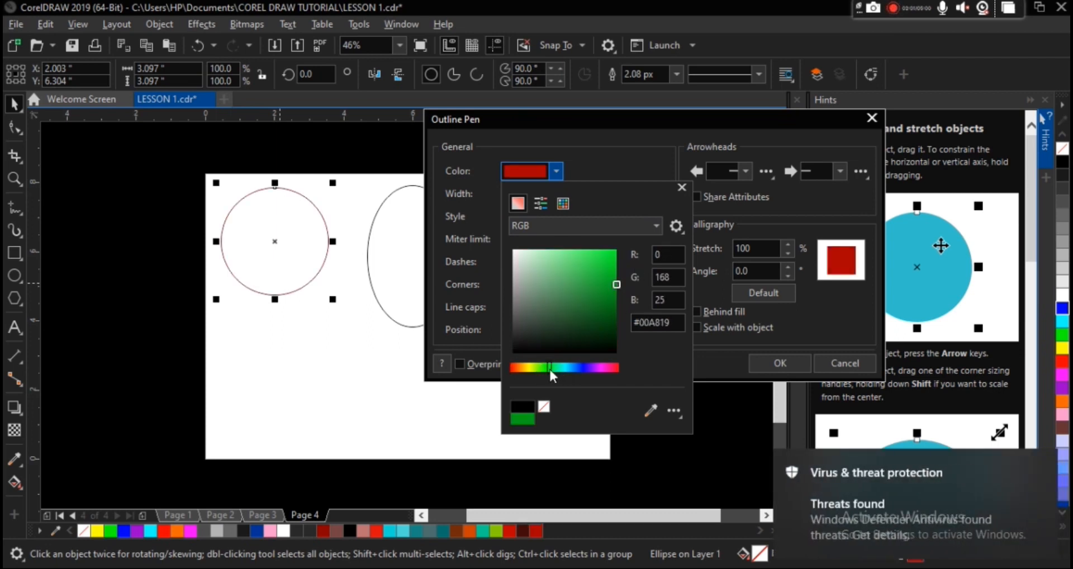
mouse_move(612, 287)
left_mouse_down()
mouse_move(605, 344)
mouse_move(621, 338)
left_mouse_up()
left_click(610, 173)
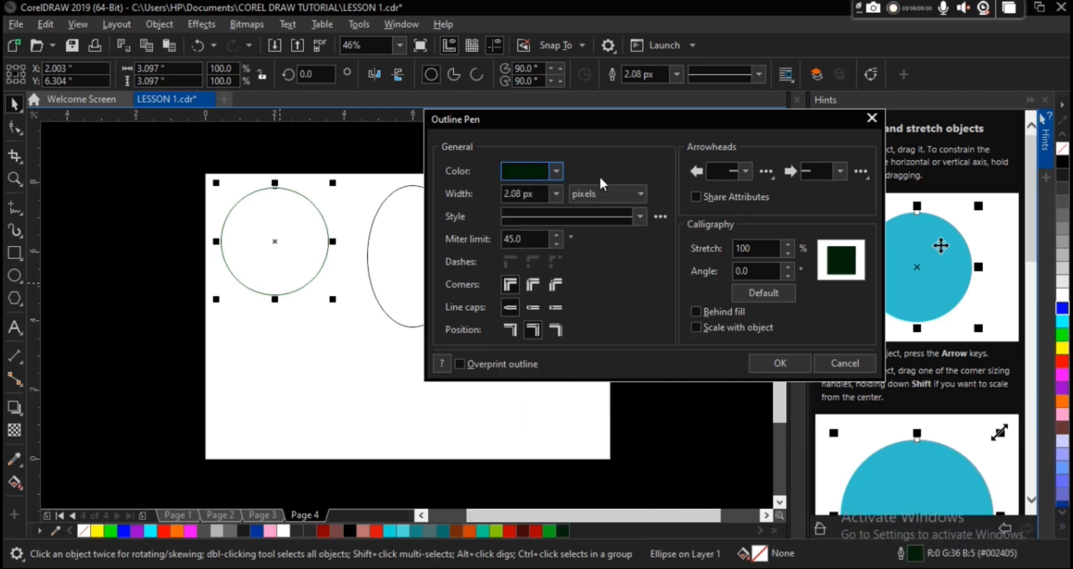
Set the circle's outline width to 20 px, and increase it to 25 px
left_click(553, 195)
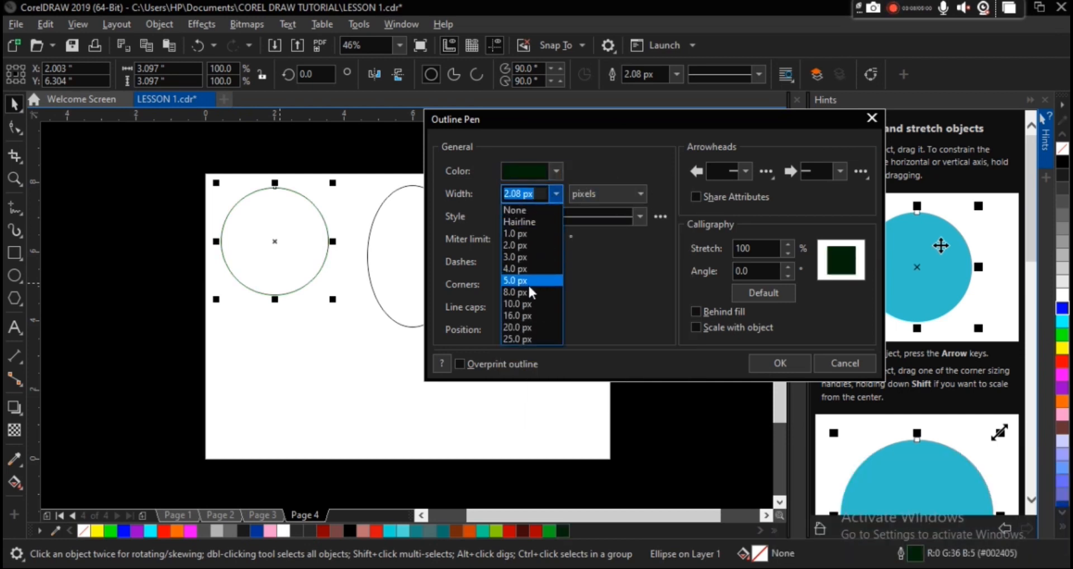
left_click(520, 328)
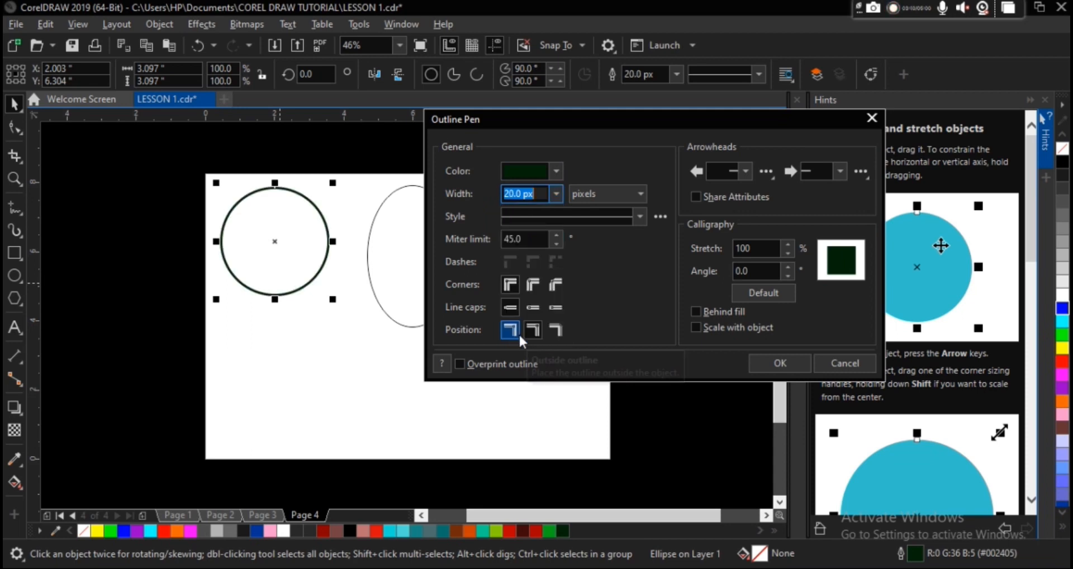
left_click(557, 194)
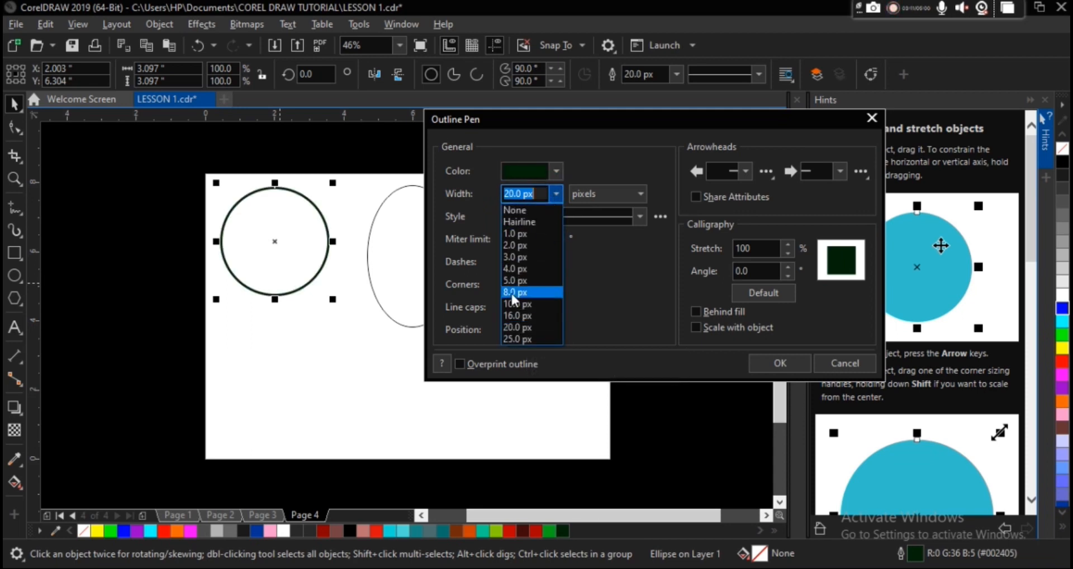
left_click(514, 340)
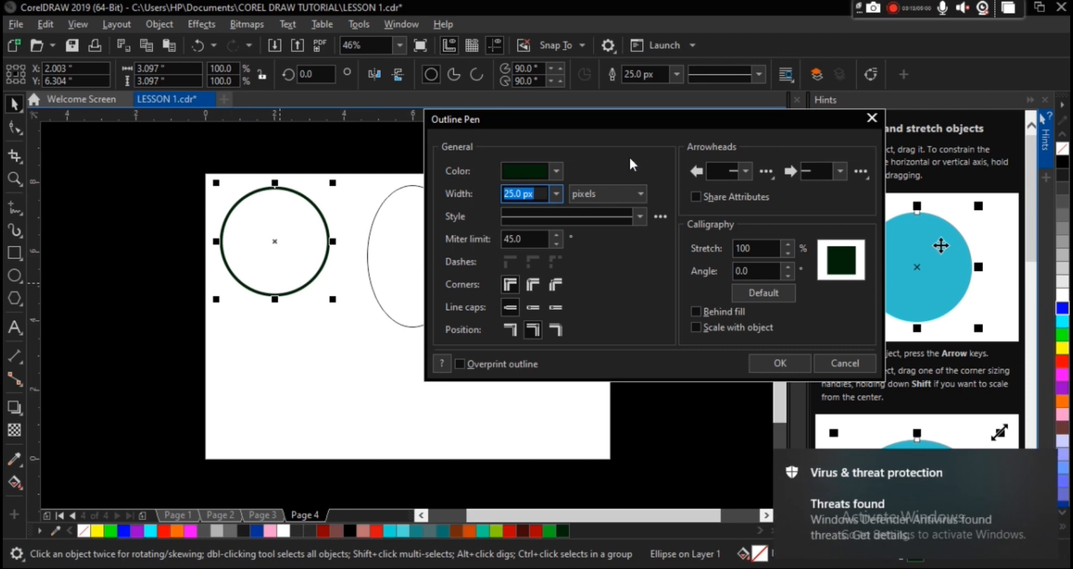
Give the circle's outline a dotted line style, and try round corners before choosing bevelled corners
left_click(640, 216)
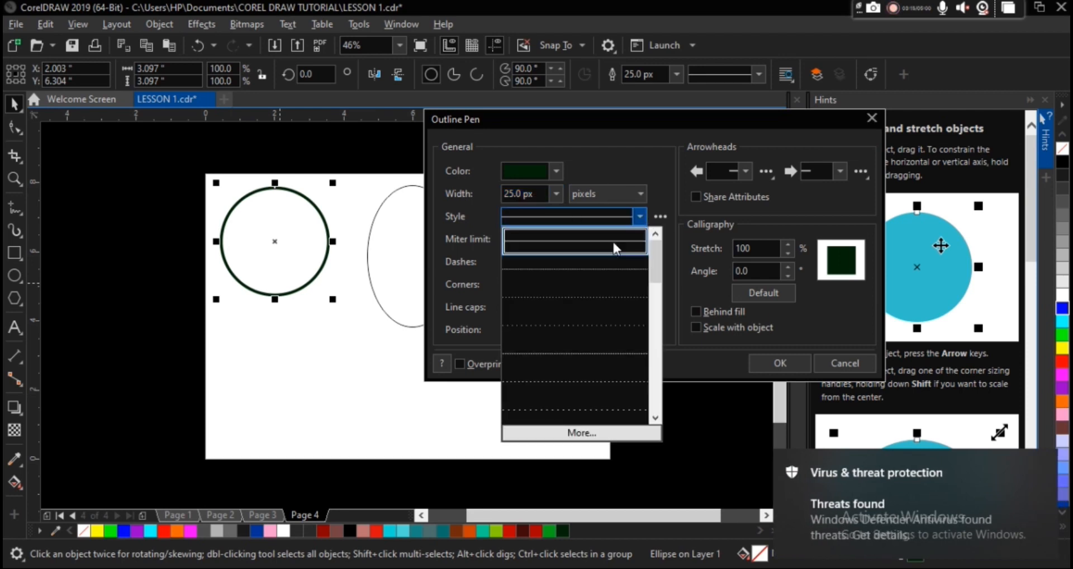
left_click(583, 295)
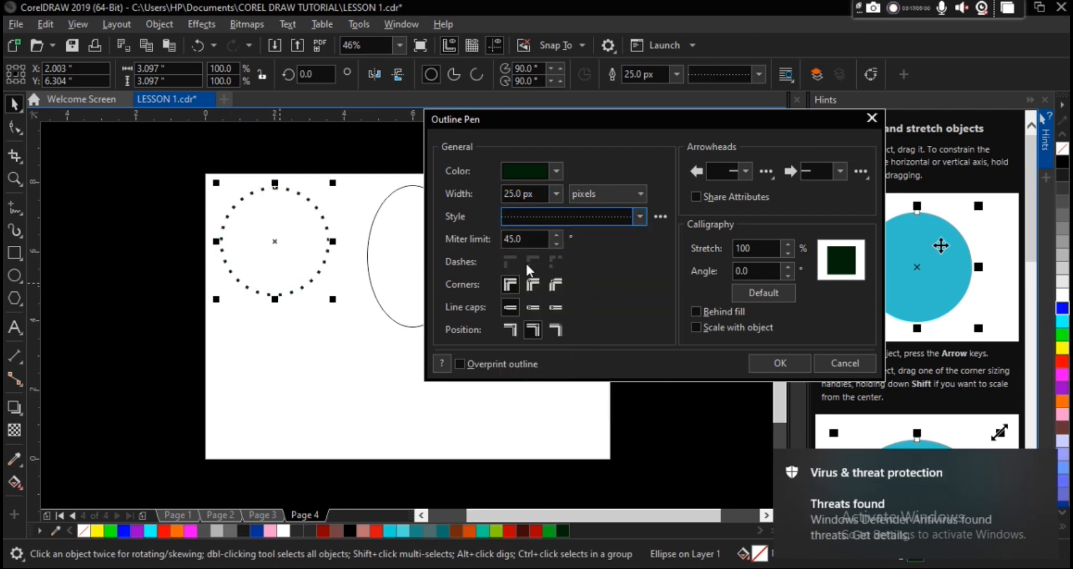
left_click(532, 286)
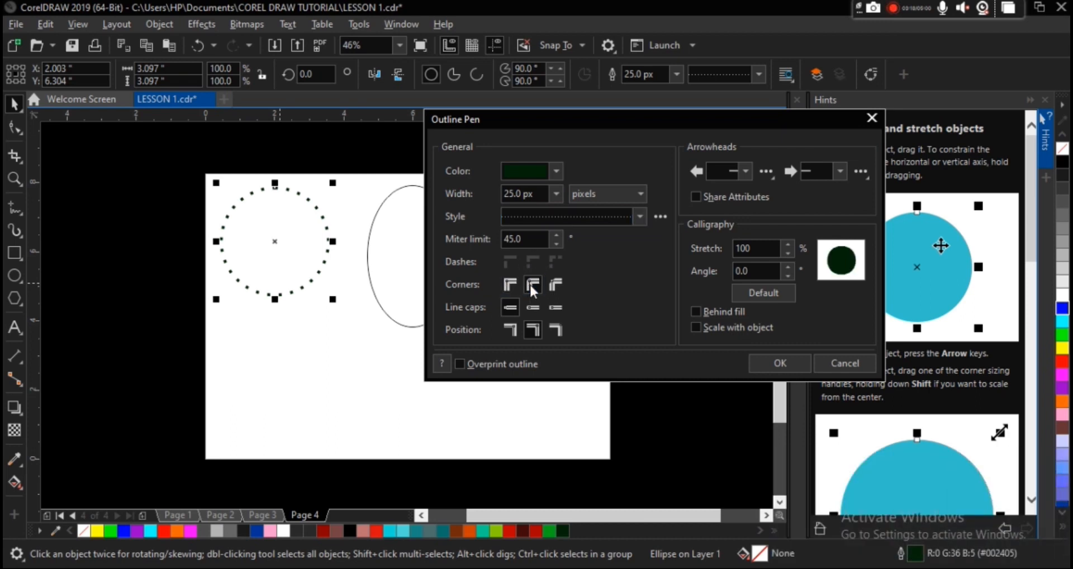
left_click(556, 286)
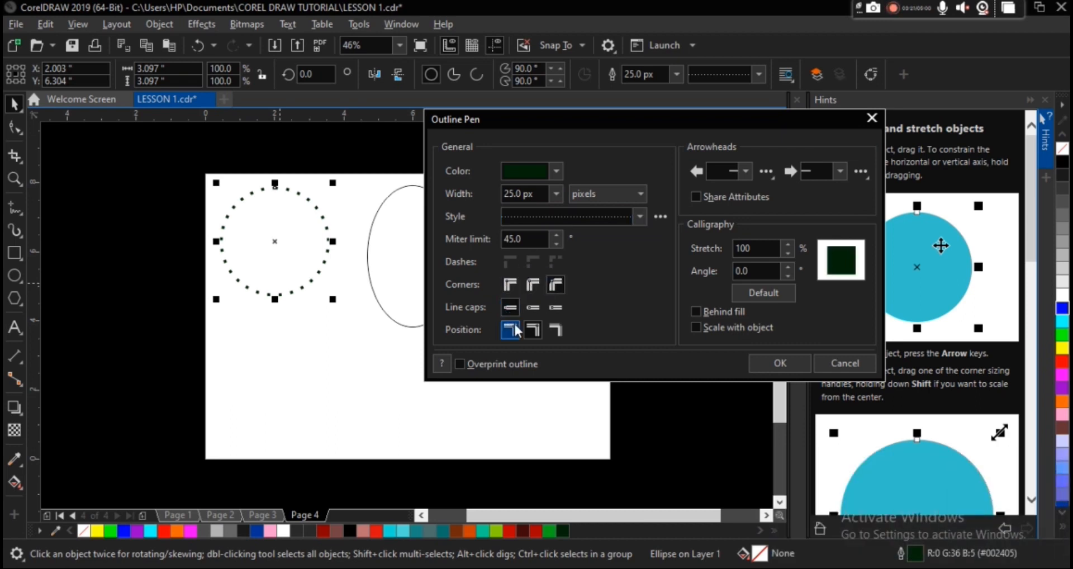
Try a thin, slanted calligraphic nib with about 11% stretch and -161.6° angle, and restore the default nib
left_click_drag(840, 259, 841, 262)
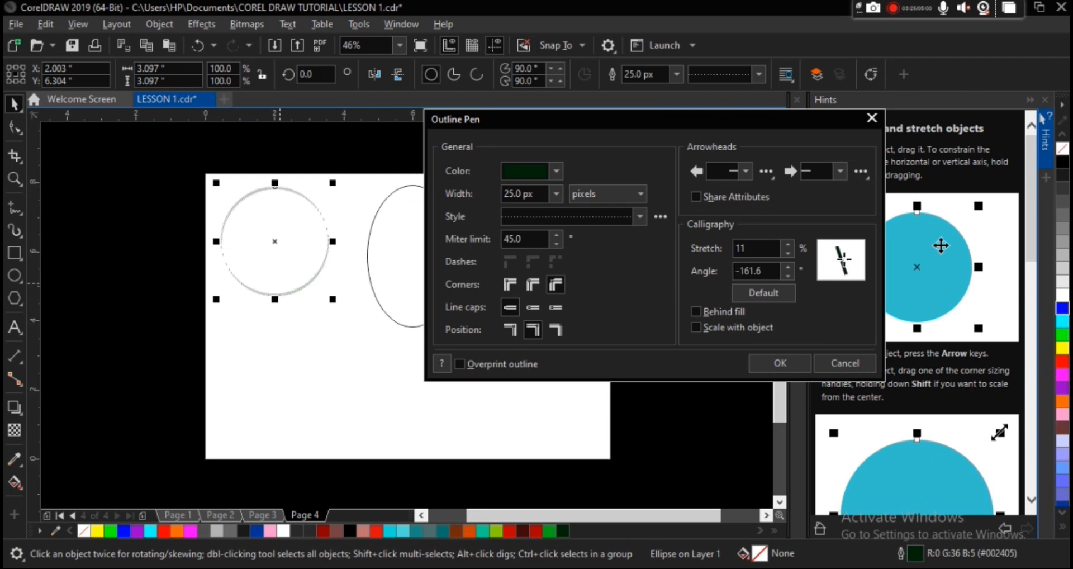
mouse_move(843, 259)
left_mouse_down()
mouse_move(855, 249)
mouse_move(850, 263)
left_mouse_up()
left_click(787, 293)
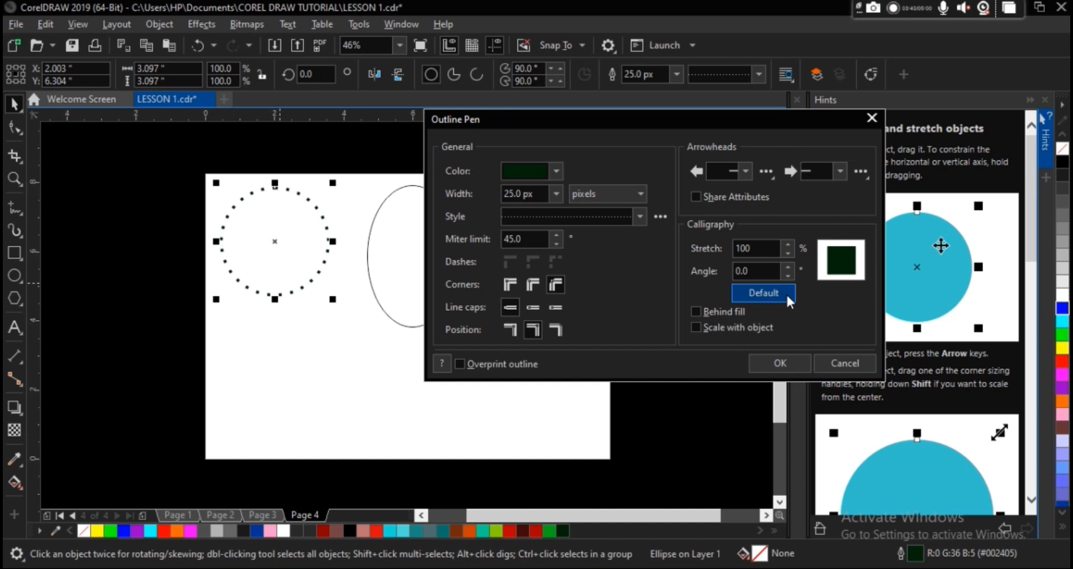
Switch Behind fill on and off again, keep Scale with object disabled, and apply the outline settings
left_click(726, 312)
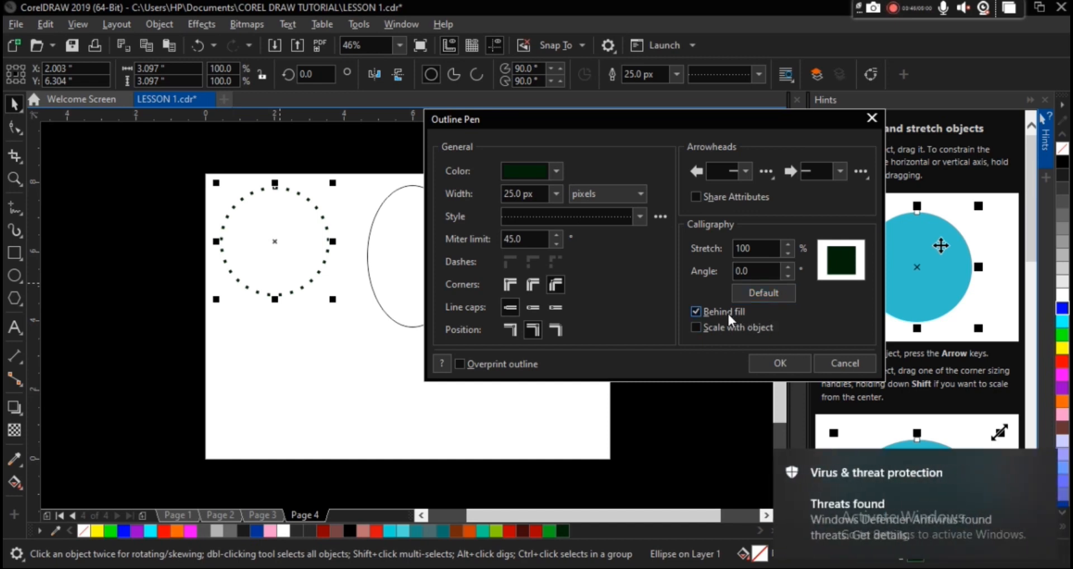
left_click(716, 328)
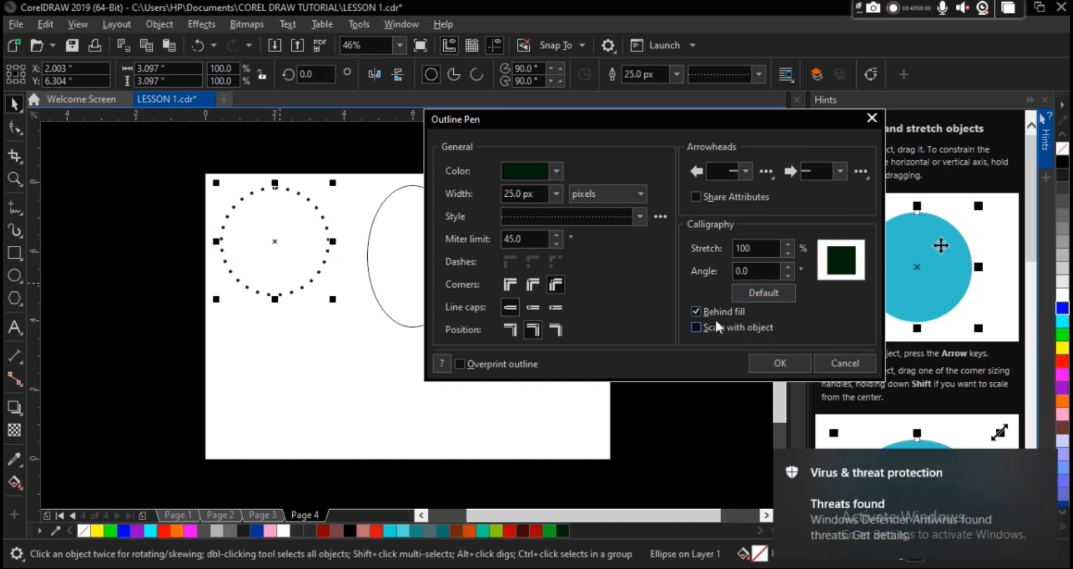
left_click(720, 310)
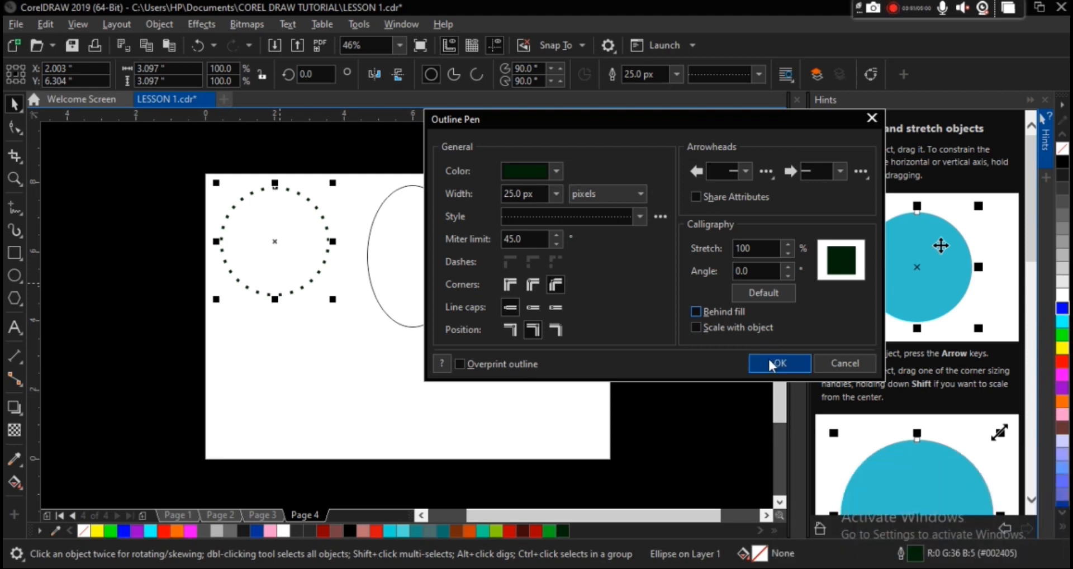
left_click(770, 364)
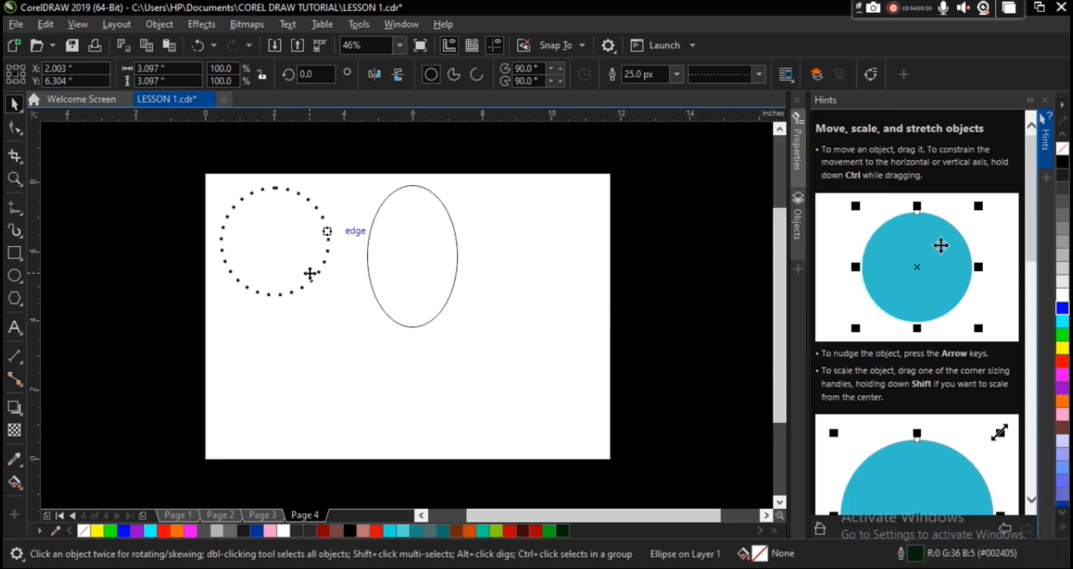
Enlarge the dotted circle proportionally from its lower-right corner until it overlaps the upright ellipse, and delete the ellipse
left_click(312, 272)
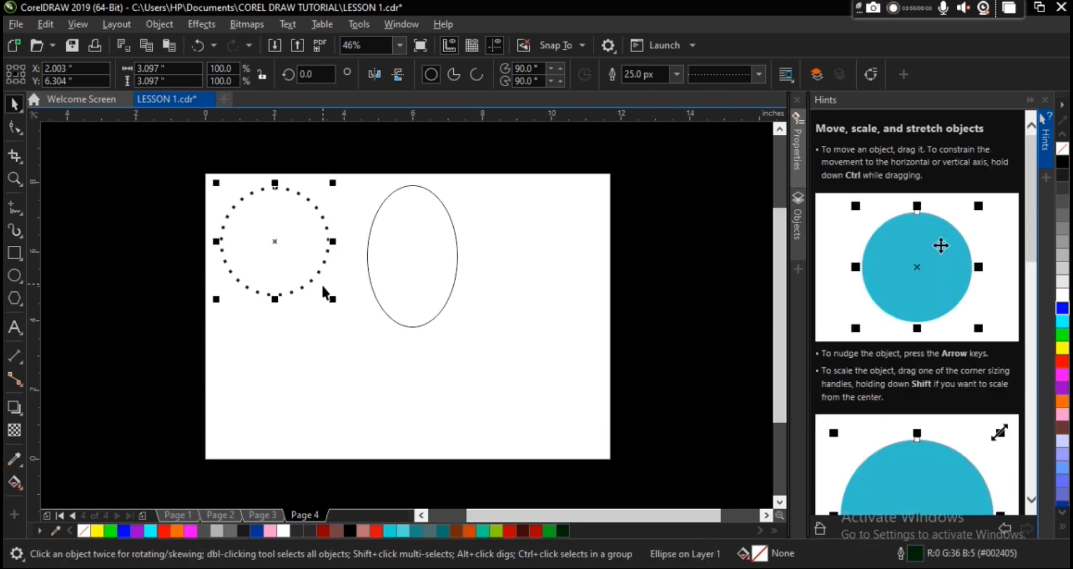
left_click_drag(335, 302, 469, 435)
left_click(438, 208)
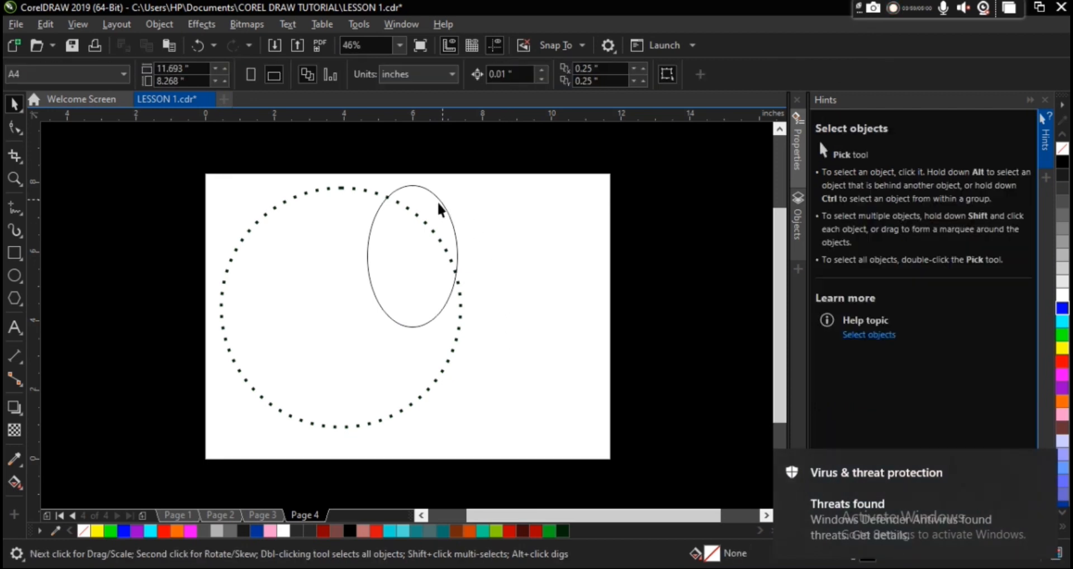
left_click(438, 215)
key("Delete")
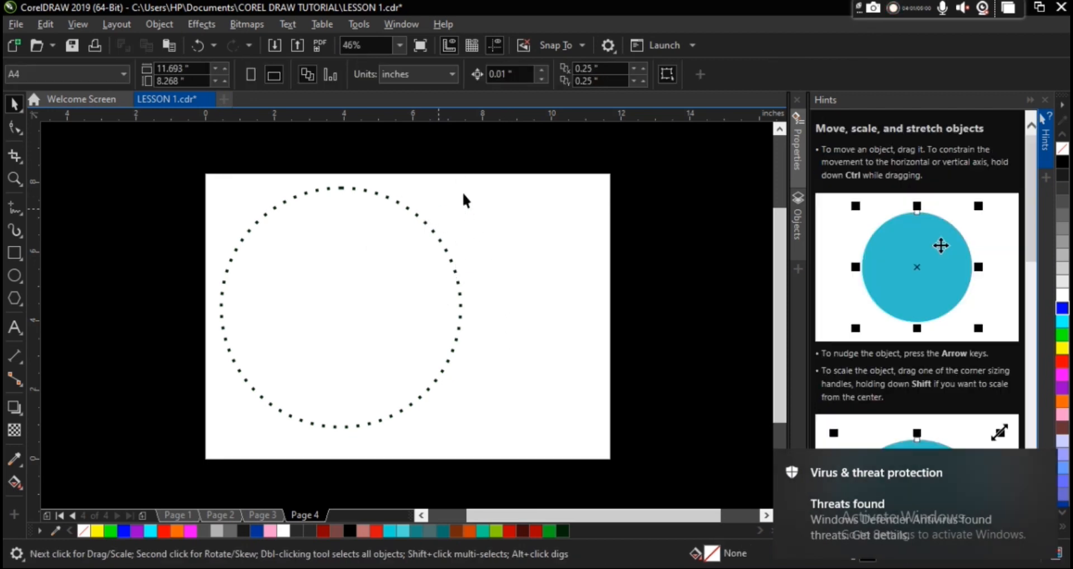